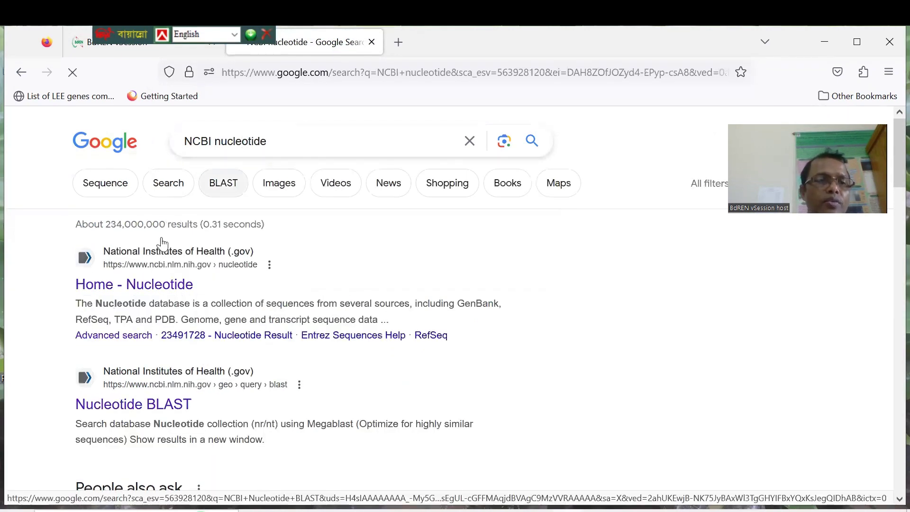
Open the NCBI Nucleotide database from the search results and search it for Bacillus thuringiensis
{"action": "left_click", "coordinate": [120, 290]}
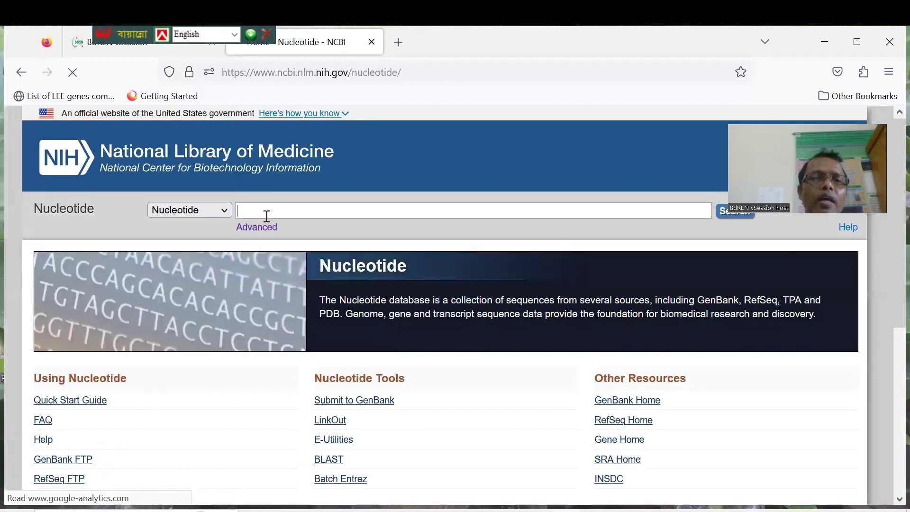
{"action": "left_click", "coordinate": [261, 212]}
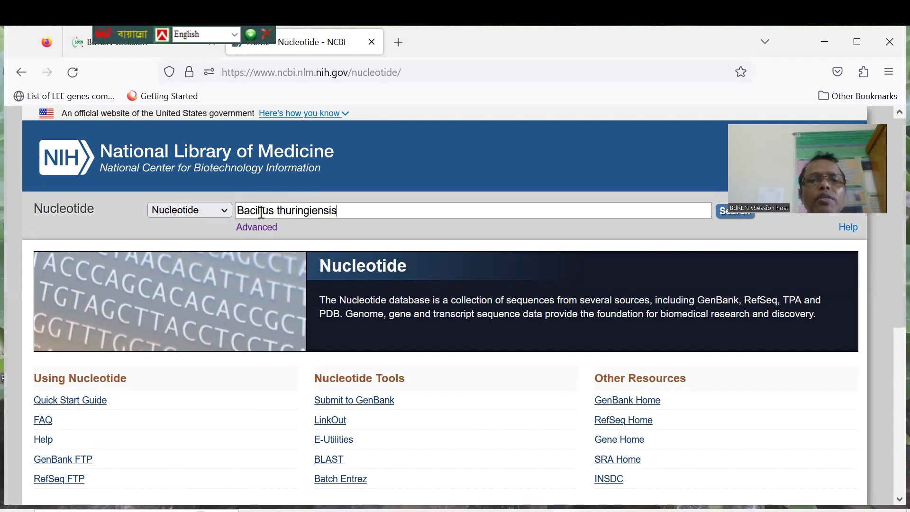
{"action": "left_click", "coordinate": [721, 214]}
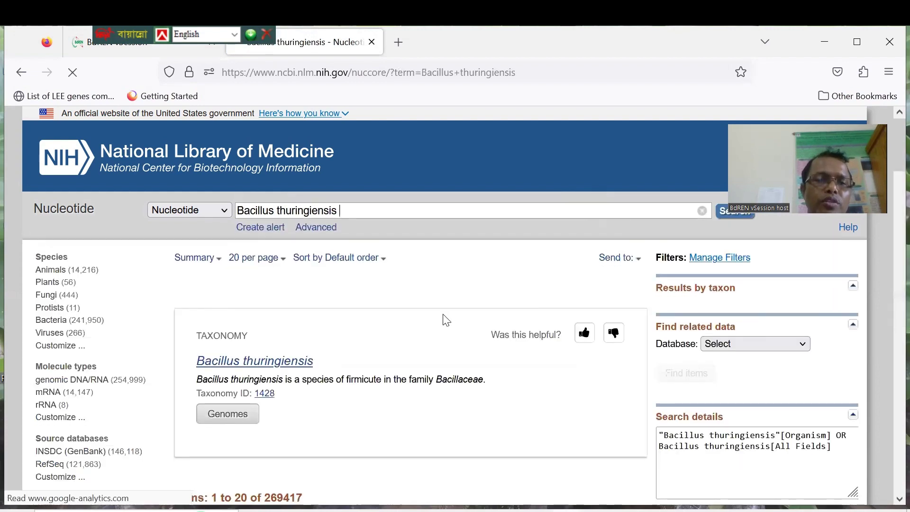
Open the record for the Bacillus thuringiensis L-7601 chromosome, complete genome, from the Nucleotide search results
{"action": "scroll", "coordinate": [446, 321], "scroll_direction": "down", "scroll_amount": 2}
{"action": "scroll", "coordinate": [446, 321], "scroll_direction": "down", "scroll_amount": 5}
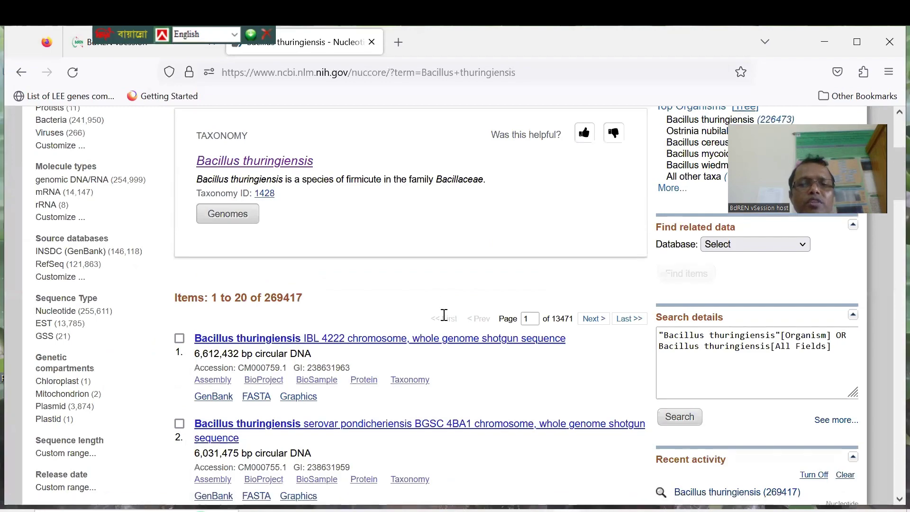
{"action": "scroll", "coordinate": [445, 320], "scroll_direction": "down", "scroll_amount": 3}
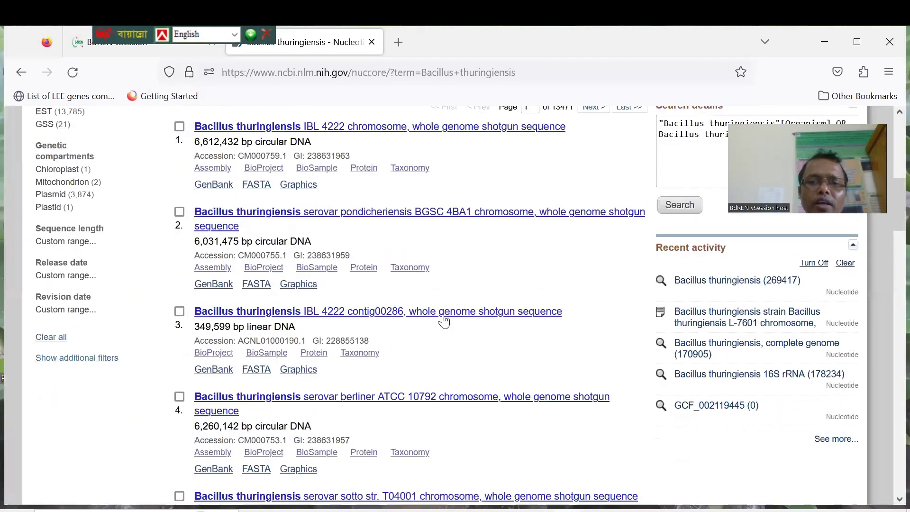
{"action": "scroll", "coordinate": [445, 321], "scroll_direction": "down", "scroll_amount": 4}
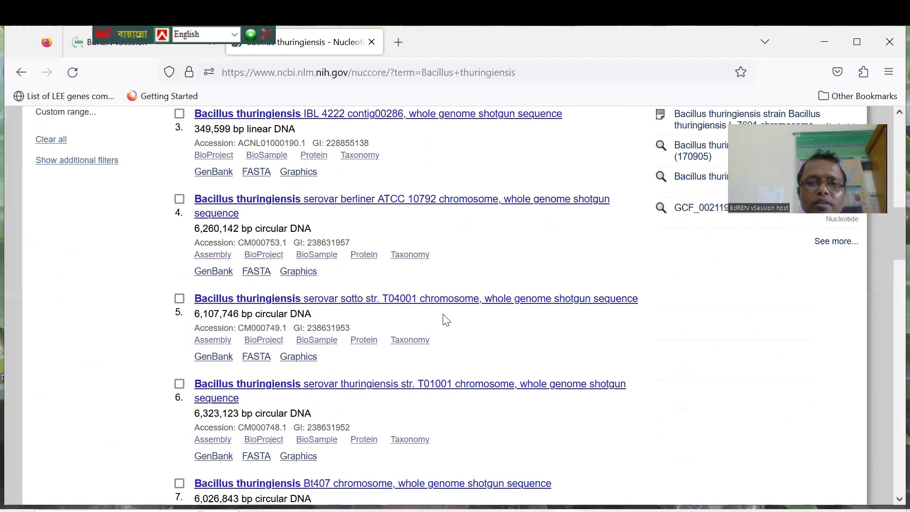
{"action": "scroll", "coordinate": [445, 321], "scroll_direction": "down", "scroll_amount": 3}
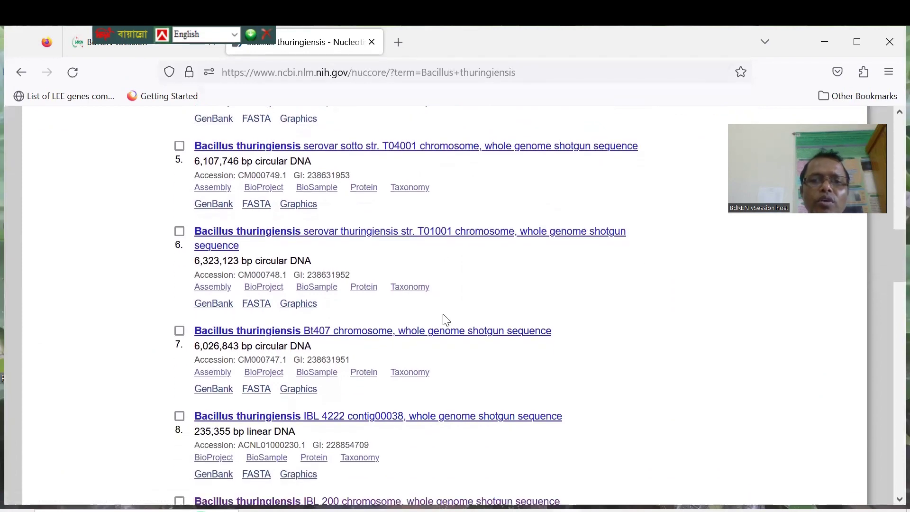
{"action": "scroll", "coordinate": [445, 320], "scroll_direction": "down", "scroll_amount": 1}
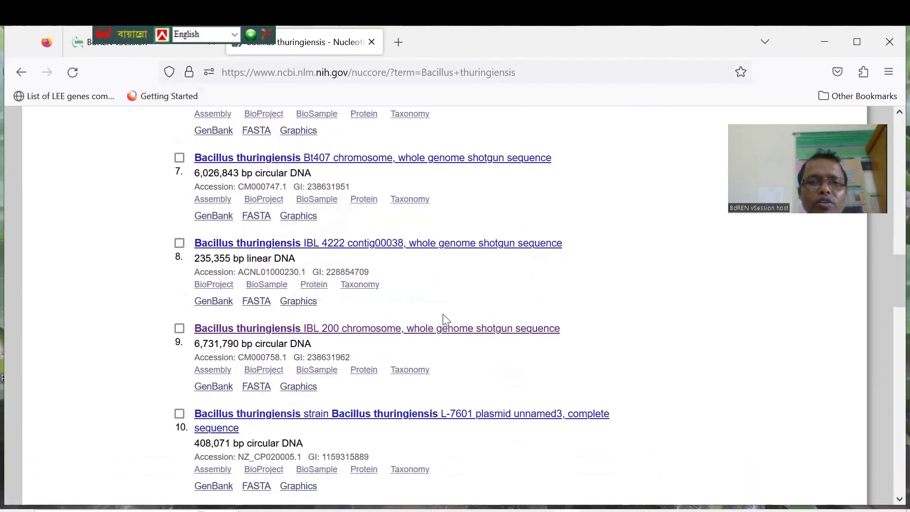
{"action": "scroll", "coordinate": [410, 337], "scroll_direction": "down", "scroll_amount": 3}
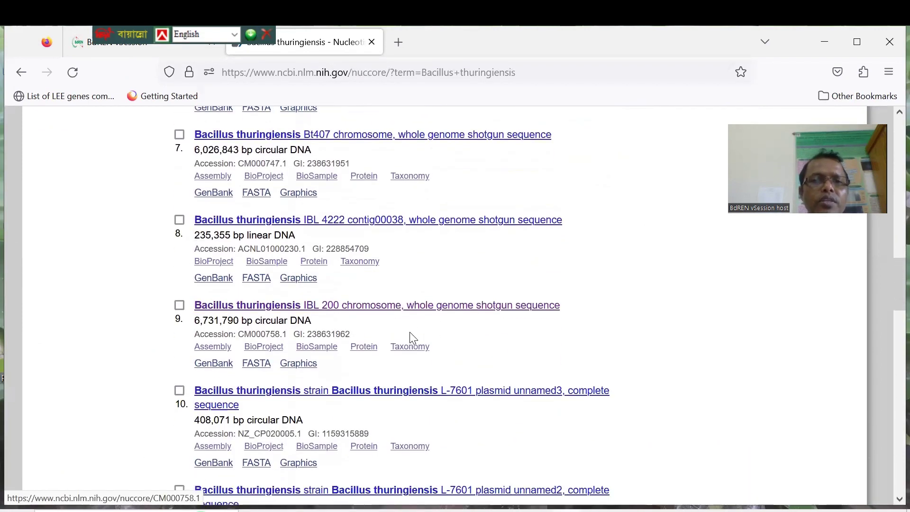
{"action": "scroll", "coordinate": [413, 338], "scroll_direction": "down", "scroll_amount": 3}
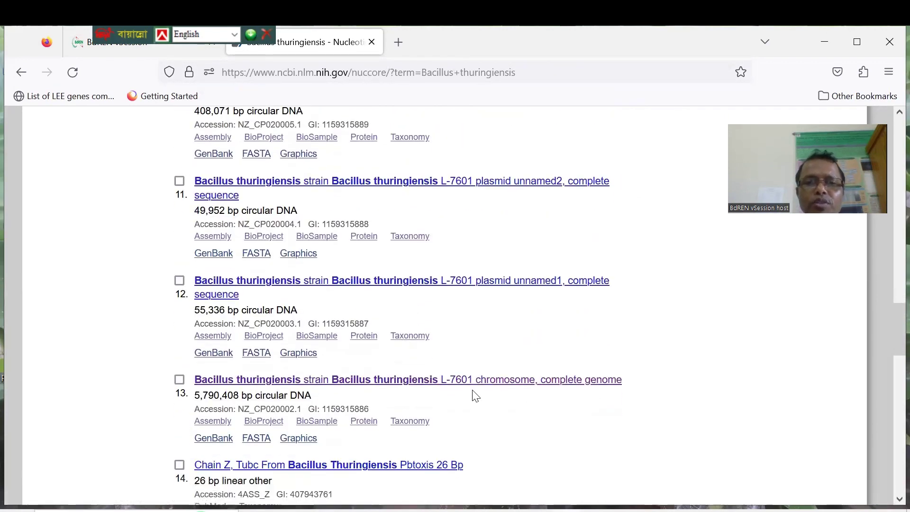
{"action": "scroll", "coordinate": [407, 384], "scroll_direction": "down", "scroll_amount": 1}
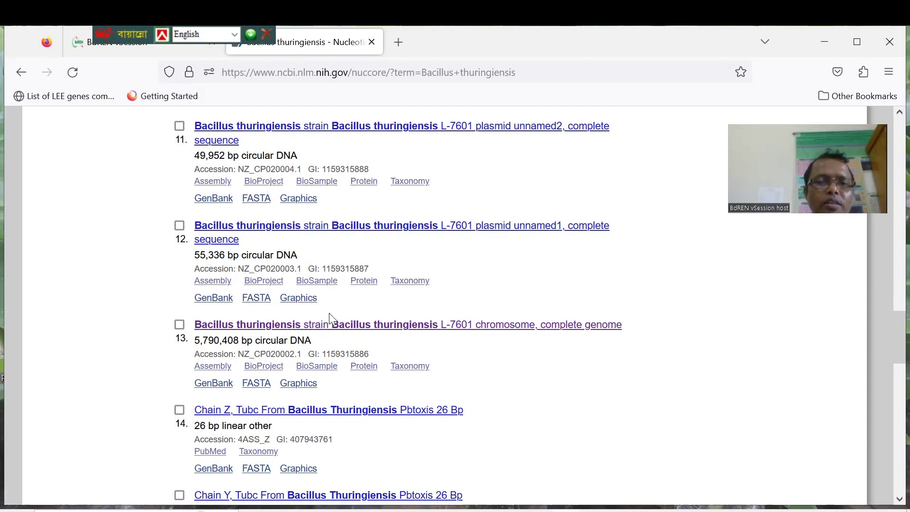
{"action": "left_click", "coordinate": [331, 328]}
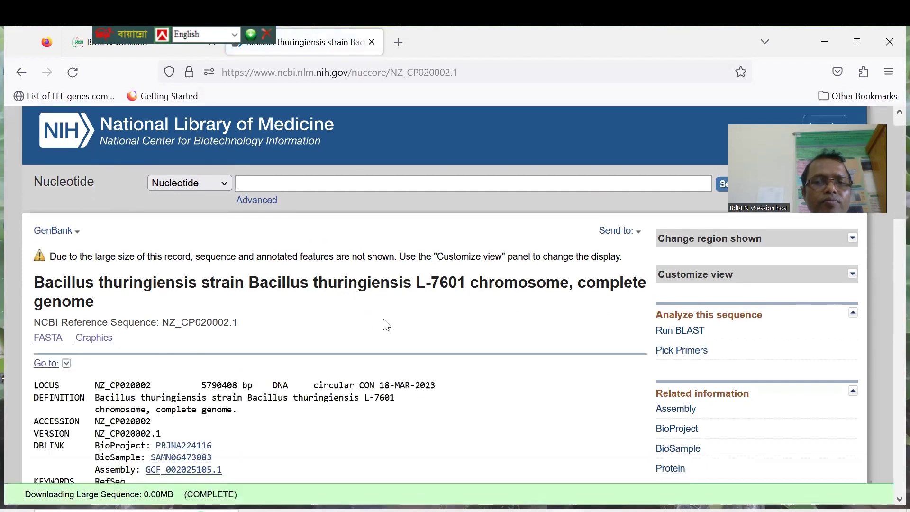
Review the genome record's details and download the complete record as a file in FASTA format
{"action": "scroll", "coordinate": [386, 322], "scroll_direction": "down", "scroll_amount": 2}
{"action": "scroll", "coordinate": [385, 320], "scroll_direction": "down", "scroll_amount": 1}
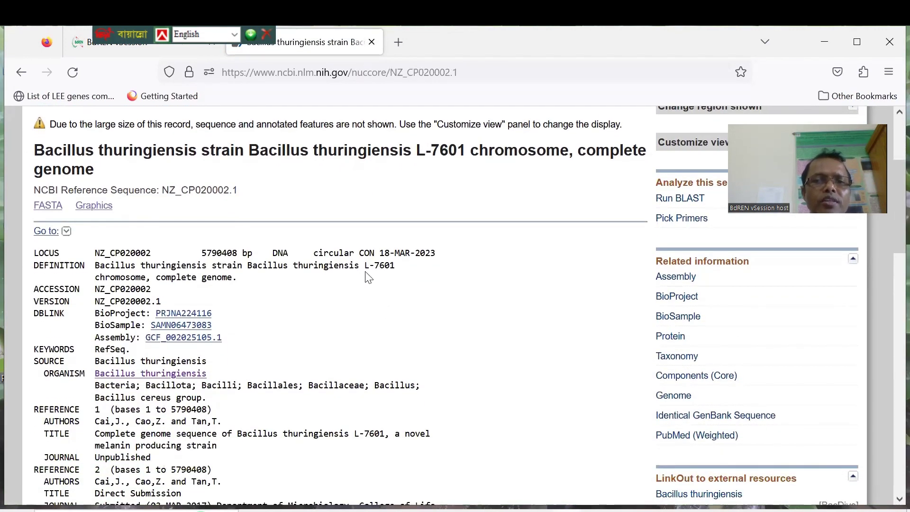
{"action": "scroll", "coordinate": [368, 282], "scroll_direction": "down", "scroll_amount": 1}
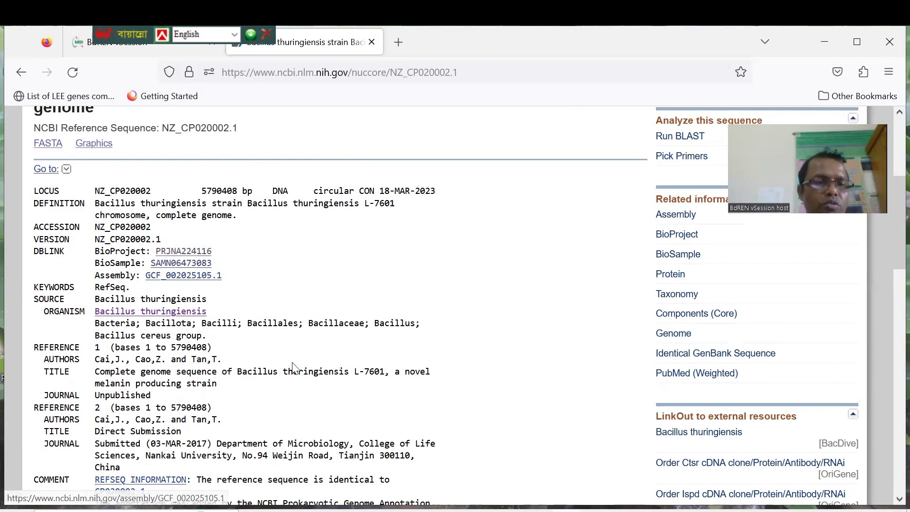
{"action": "scroll", "coordinate": [290, 369], "scroll_direction": "down", "scroll_amount": 2}
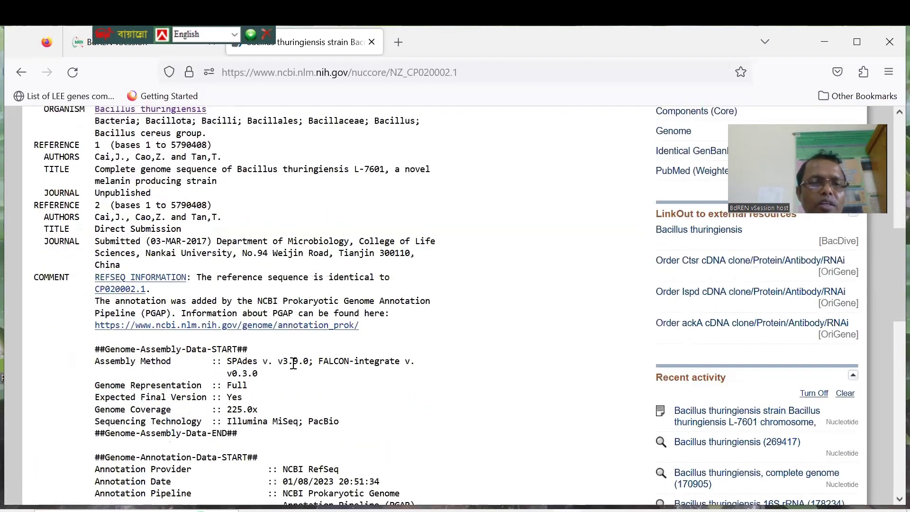
{"action": "scroll", "coordinate": [291, 361], "scroll_direction": "up", "scroll_amount": 6}
{"action": "scroll", "coordinate": [501, 311], "scroll_direction": "up", "scroll_amount": 1}
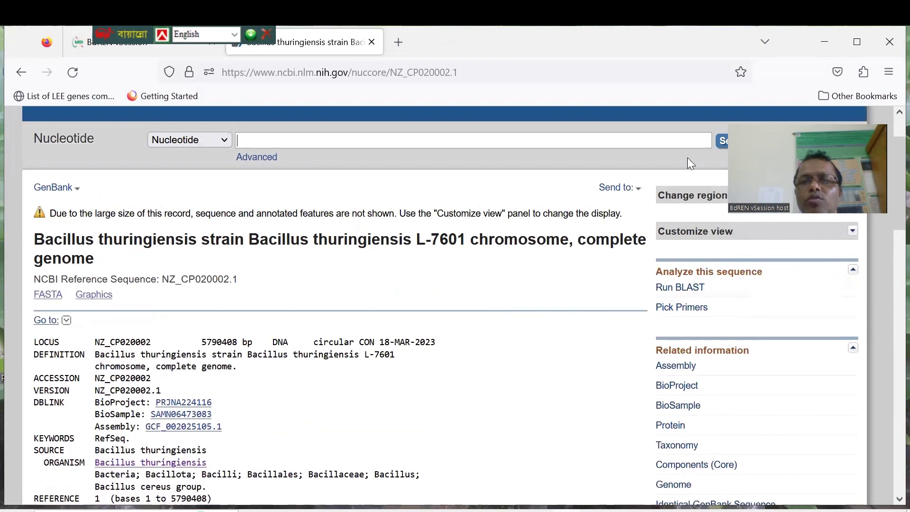
{"action": "left_click", "coordinate": [635, 187]}
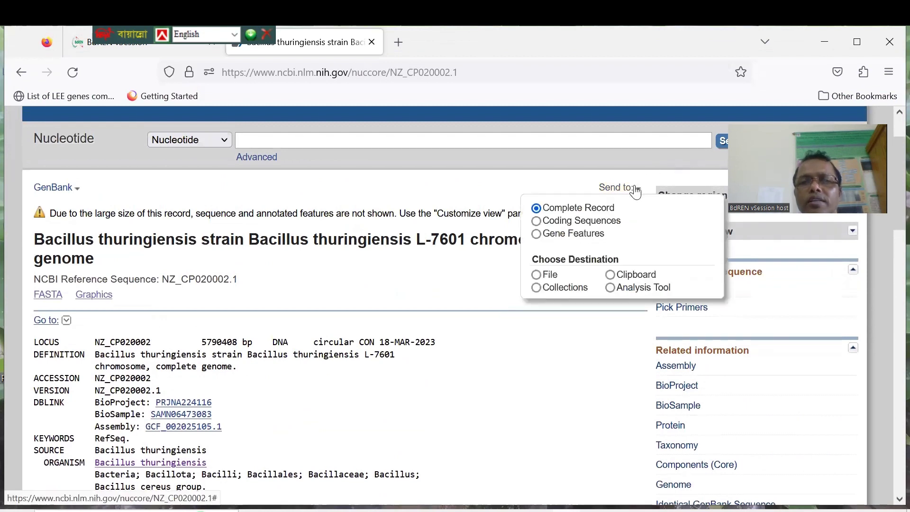
{"action": "left_click", "coordinate": [536, 275]}
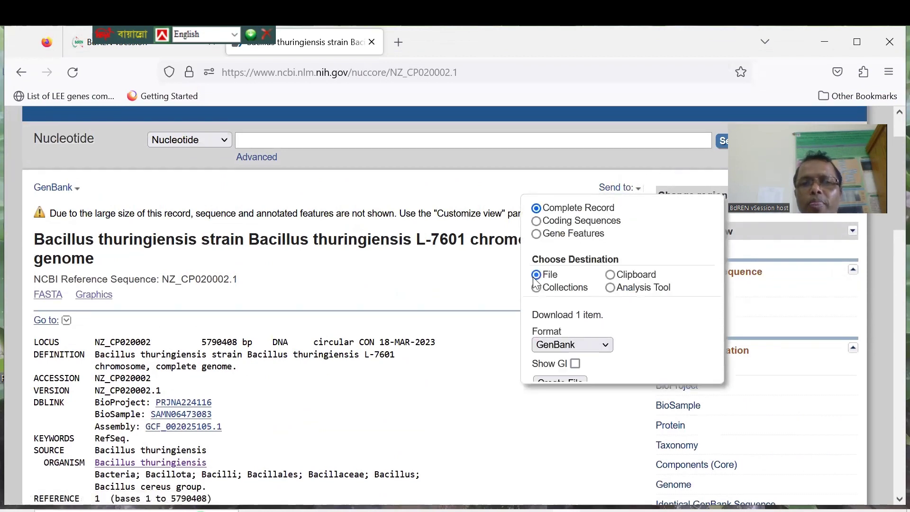
{"action": "left_click", "coordinate": [605, 348]}
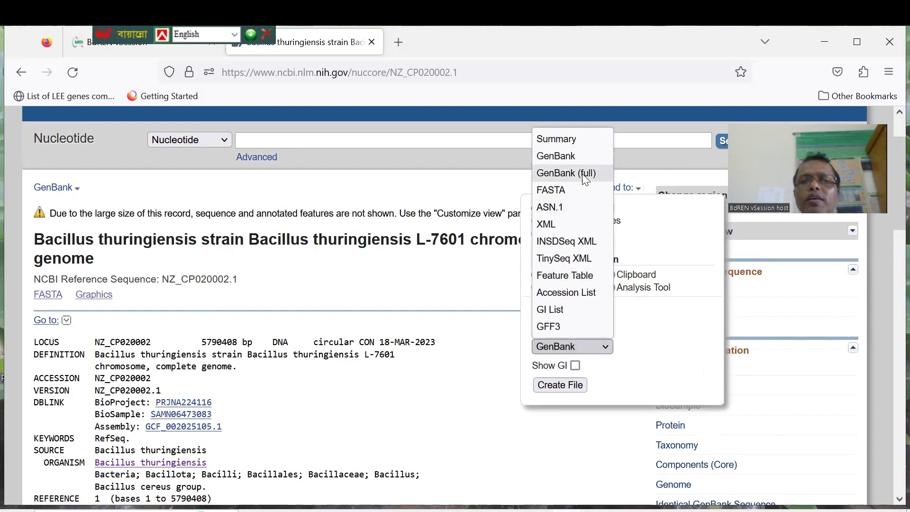
{"action": "left_click", "coordinate": [569, 188]}
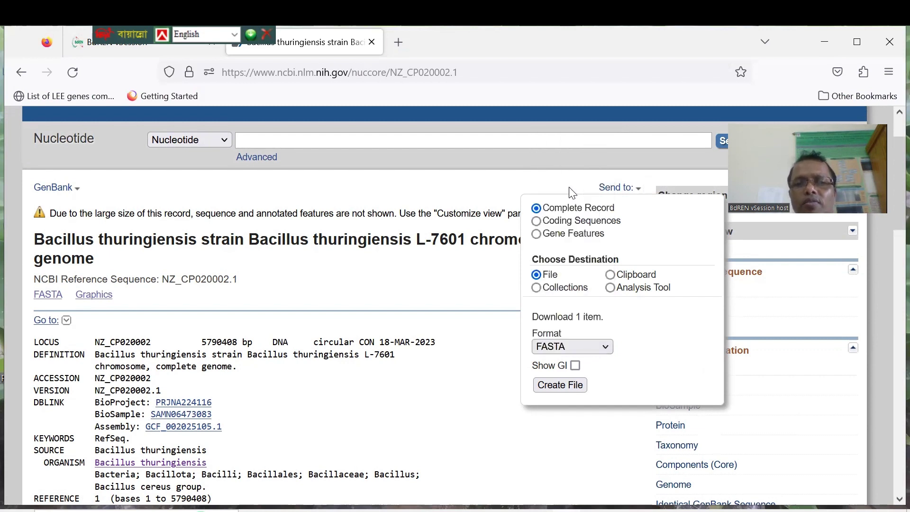
{"action": "left_click", "coordinate": [558, 387]}
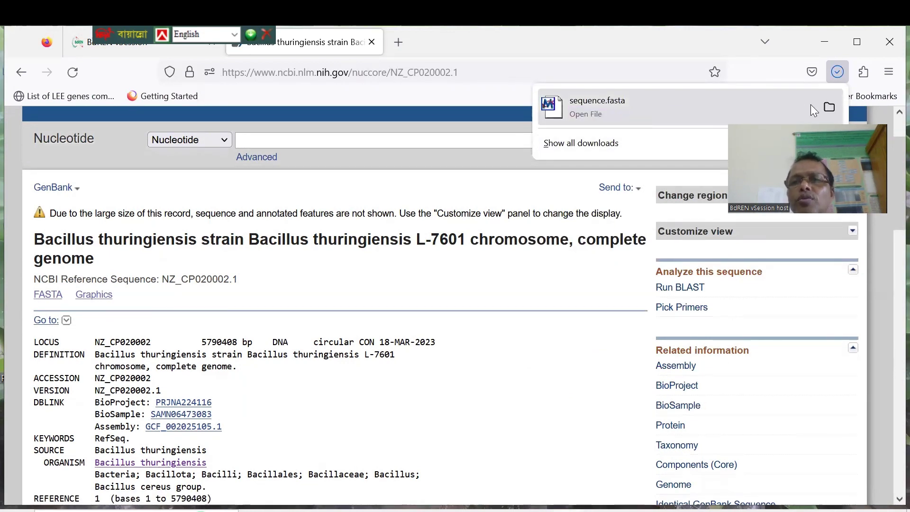
Show the downloaded sequence.fasta in its folder and move it from Downloads to the desktop
{"action": "left_click", "coordinate": [829, 108]}
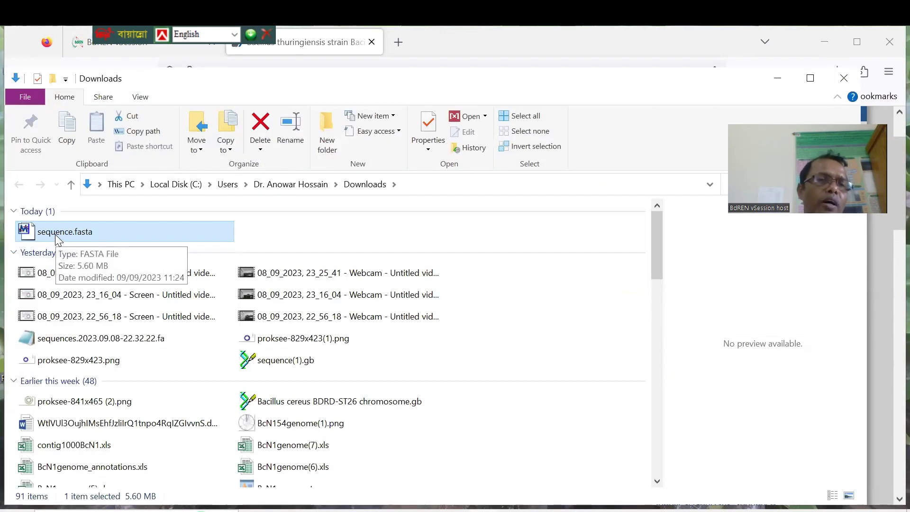
{"action": "right_click", "coordinate": [58, 239]}
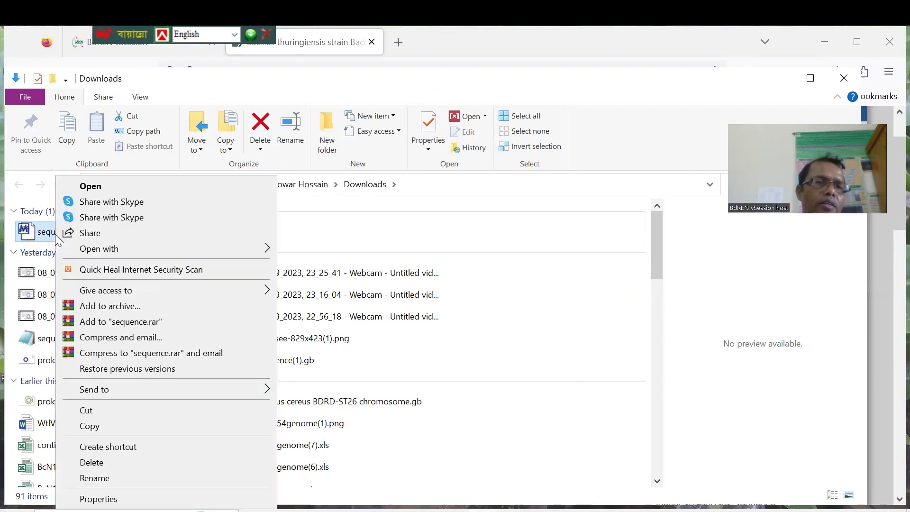
{"action": "left_click", "coordinate": [73, 419]}
{"action": "left_click", "coordinate": [816, 39]}
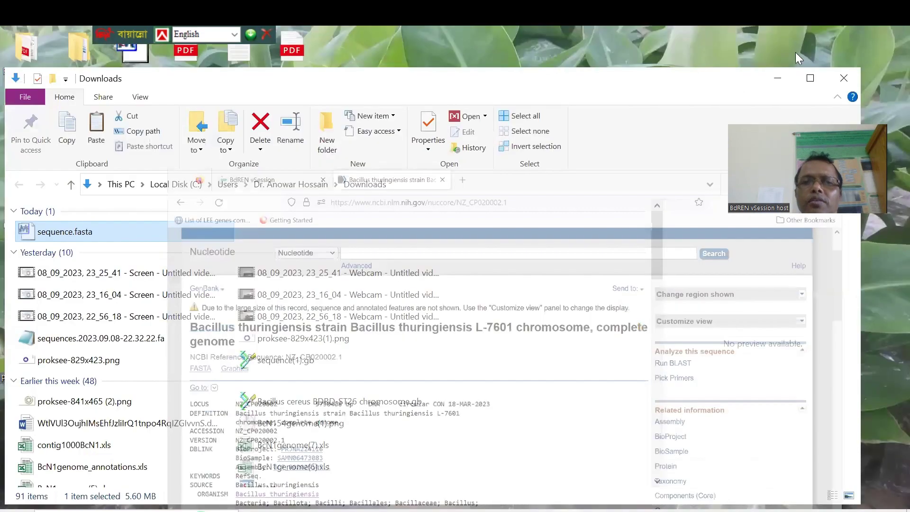
{"action": "left_click", "coordinate": [776, 79]}
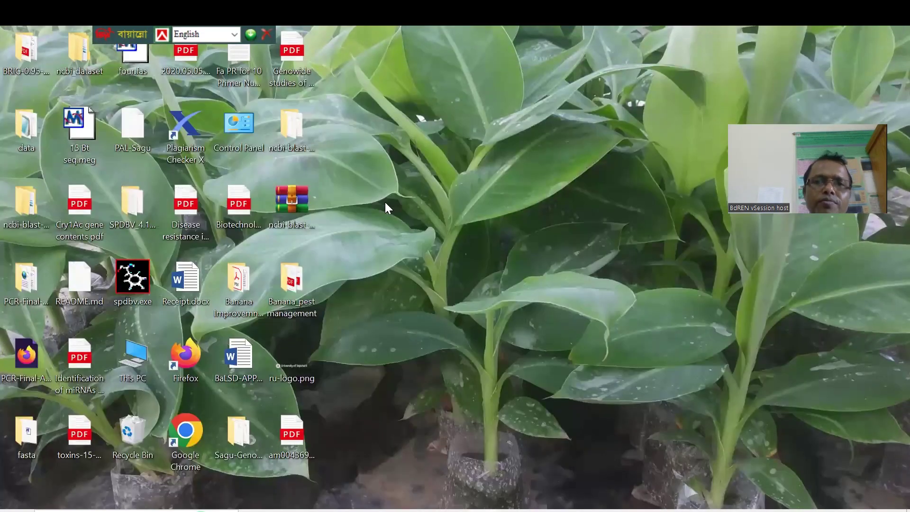
{"action": "right_click", "coordinate": [385, 202]}
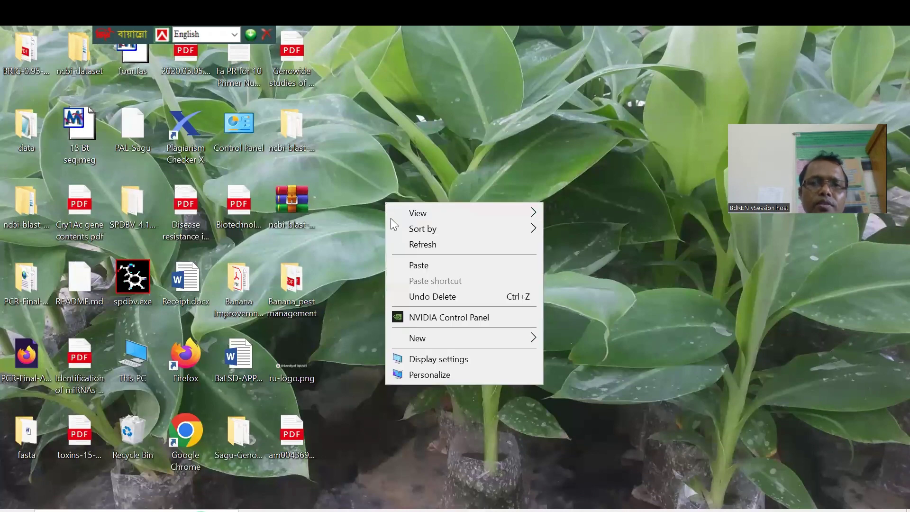
{"action": "left_click", "coordinate": [337, 192]}
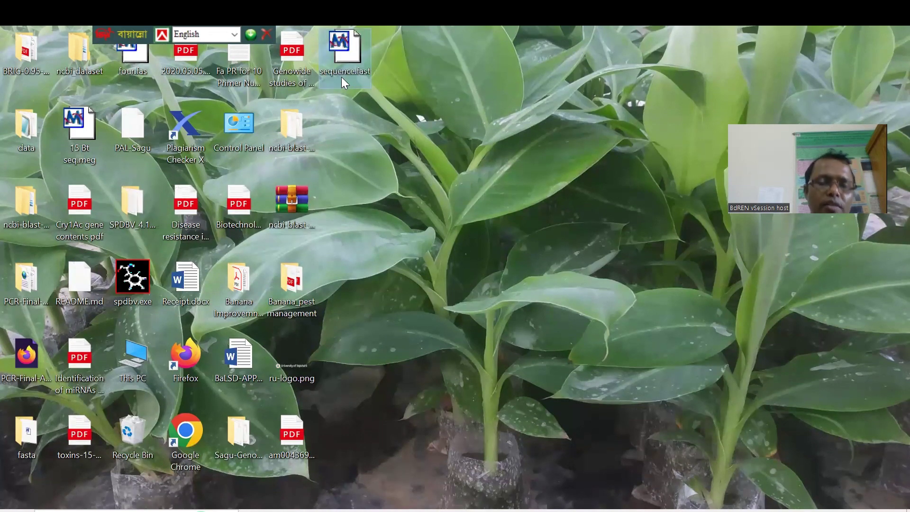
Rename the sequence.fasta file on the desktop as WGS-Bt.fasta
{"action": "left_click", "coordinate": [342, 78]}
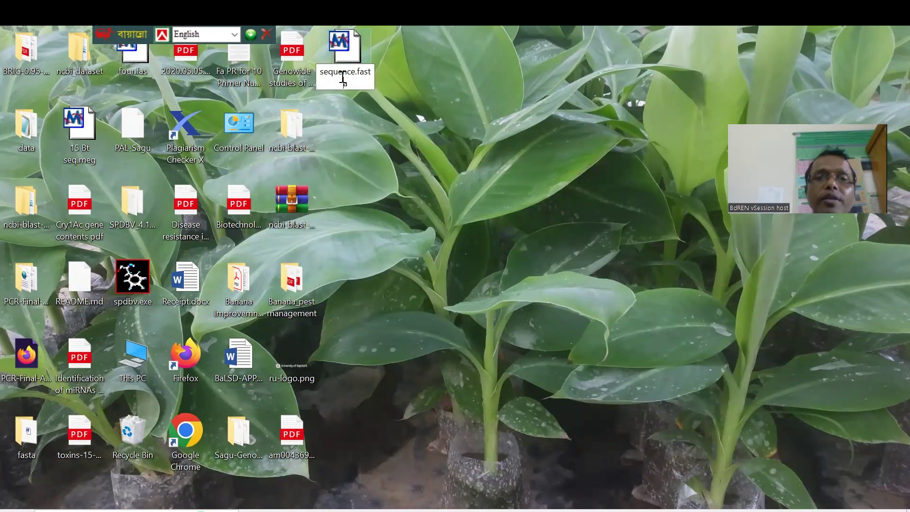
{"action": "key", "text": "BackSpace"}
{"action": "key", "text": "BackSpace"}
{"action": "key", "text": "BackSpace"}
{"action": "key", "text": "BackSpace"}
{"action": "key", "text": "BackSpace"}
{"action": "key", "text": "BackSpace"}
{"action": "key", "text": "BackSpace"}
{"action": "key", "text": "BackSpace"}
{"action": "type", "text": "WGS-Bt"}
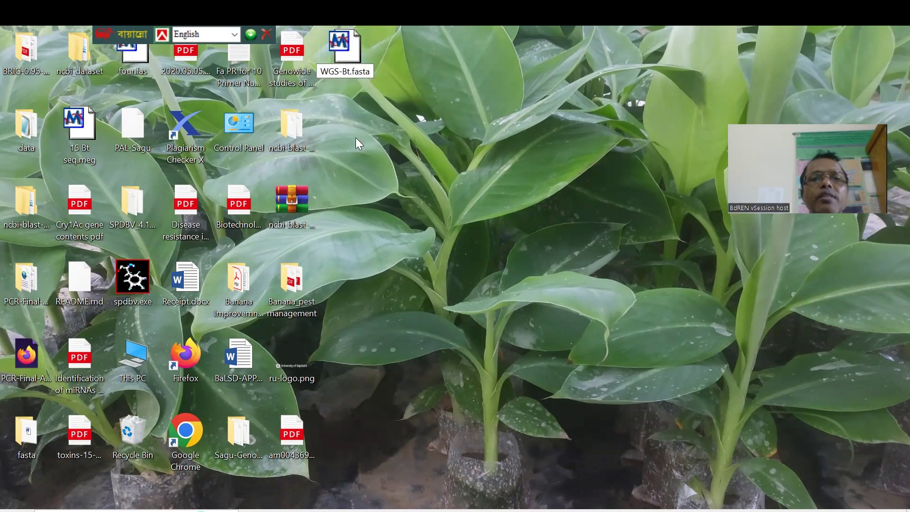
{"action": "key", "text": "Return"}
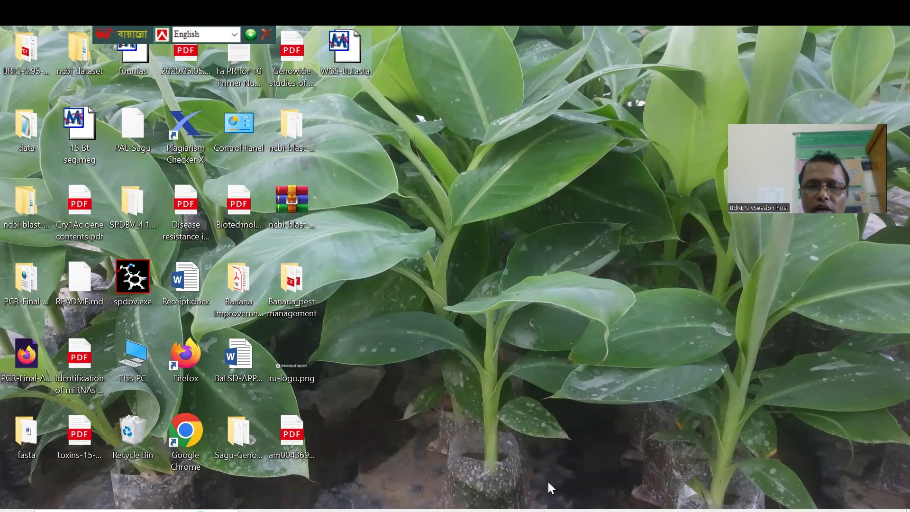
Switch back to Firefox, search the web for "cg viewer server" in a new tab, and open the CGView site
{"action": "key", "text": "alt+Tab"}
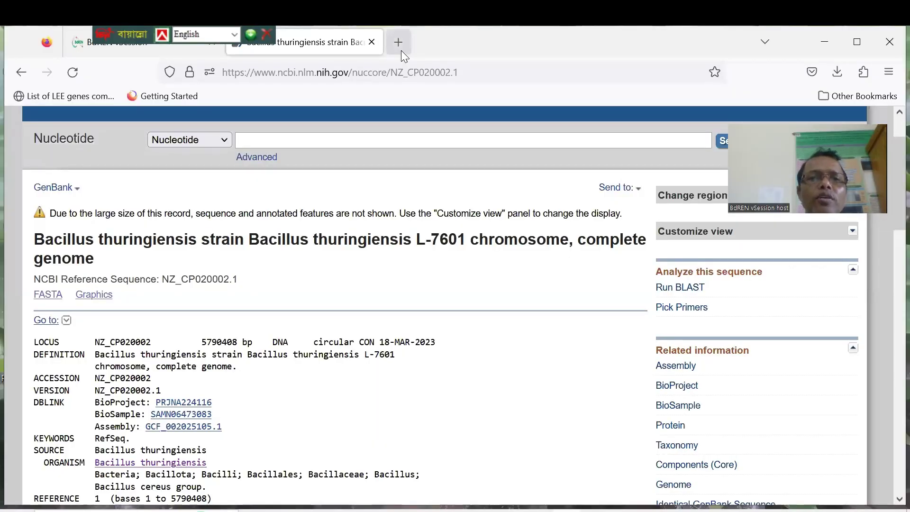
{"action": "left_click", "coordinate": [401, 50]}
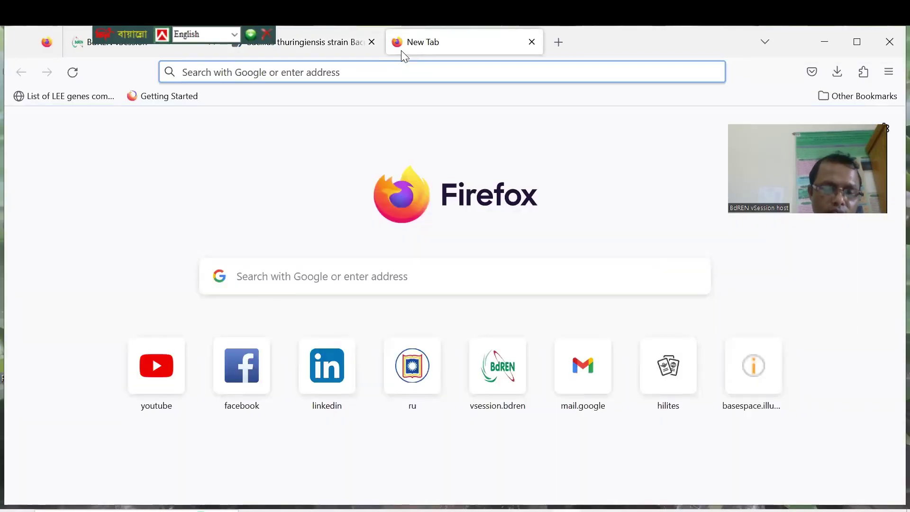
{"action": "type", "text": "CG"}
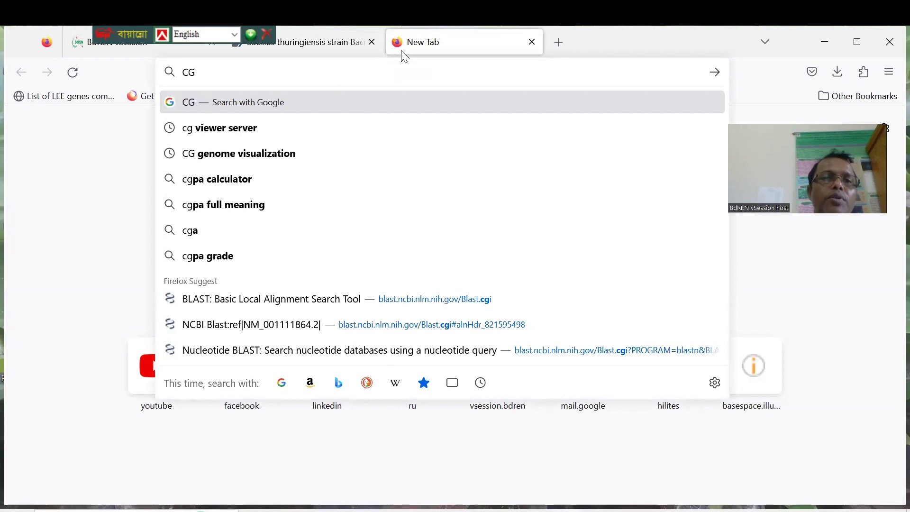
{"action": "left_click", "coordinate": [226, 128]}
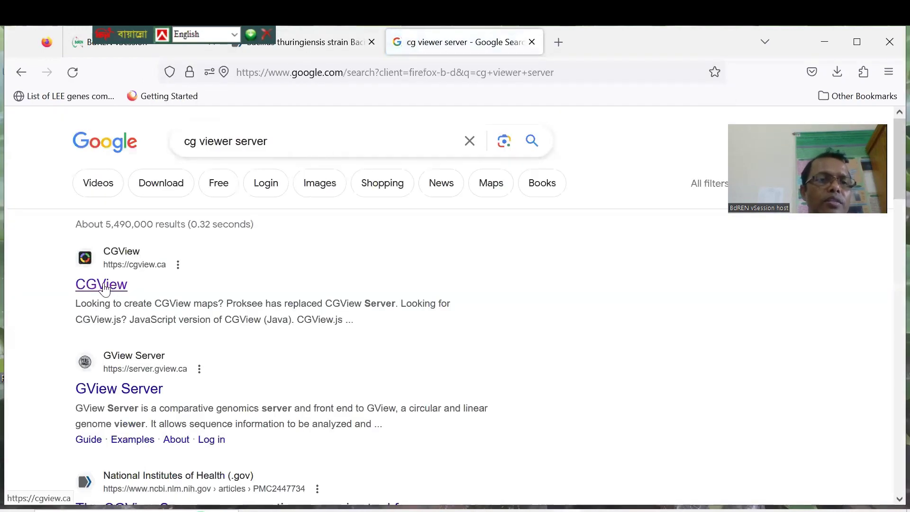
{"action": "left_click", "coordinate": [104, 290]}
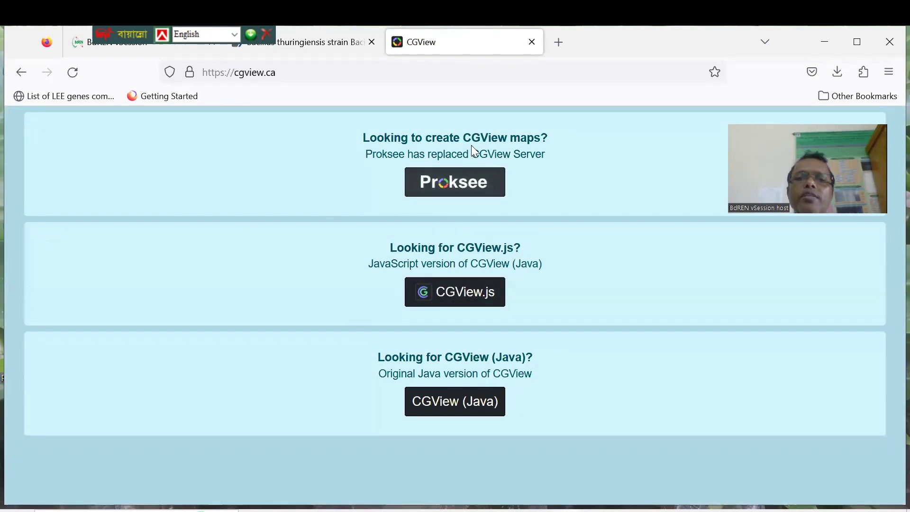
Open Proksee from the CGView site and select WGS-Bt.fasta from the desktop as the genome sequence to upload
{"action": "left_click", "coordinate": [454, 191]}
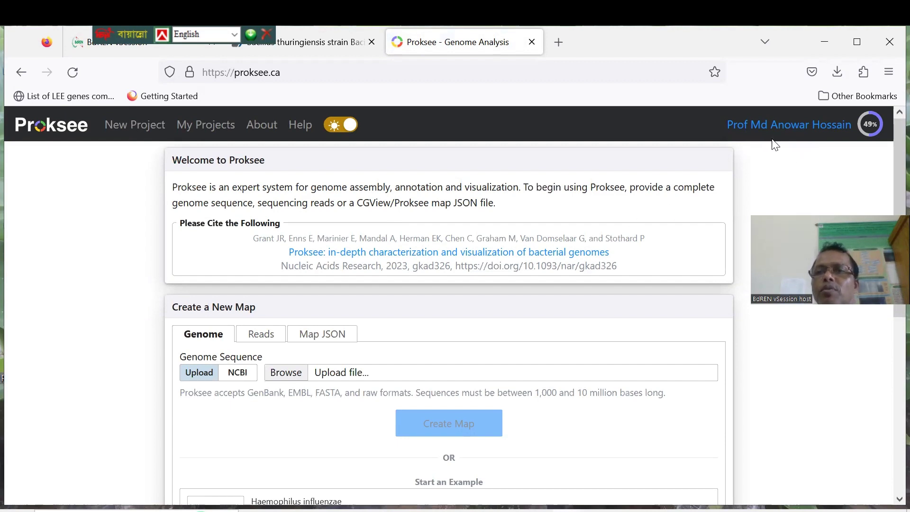
{"action": "left_click", "coordinate": [286, 373]}
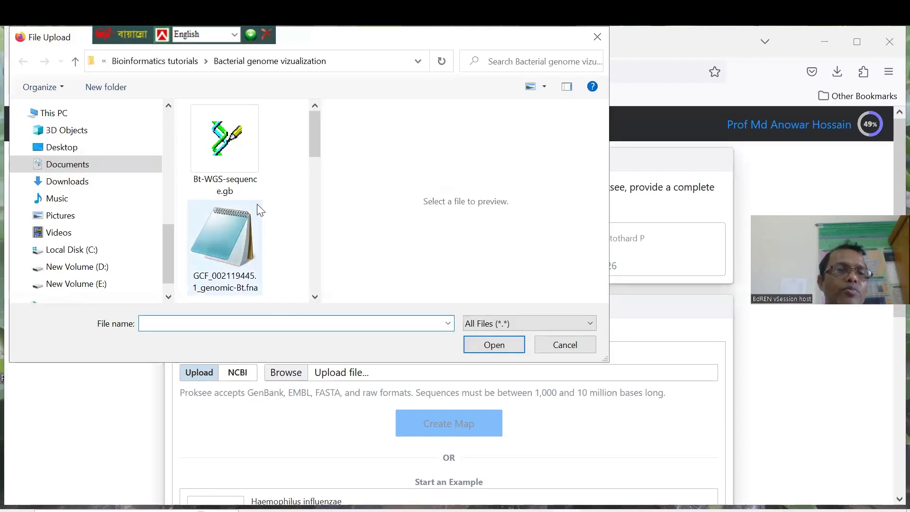
{"action": "left_click", "coordinate": [82, 147]}
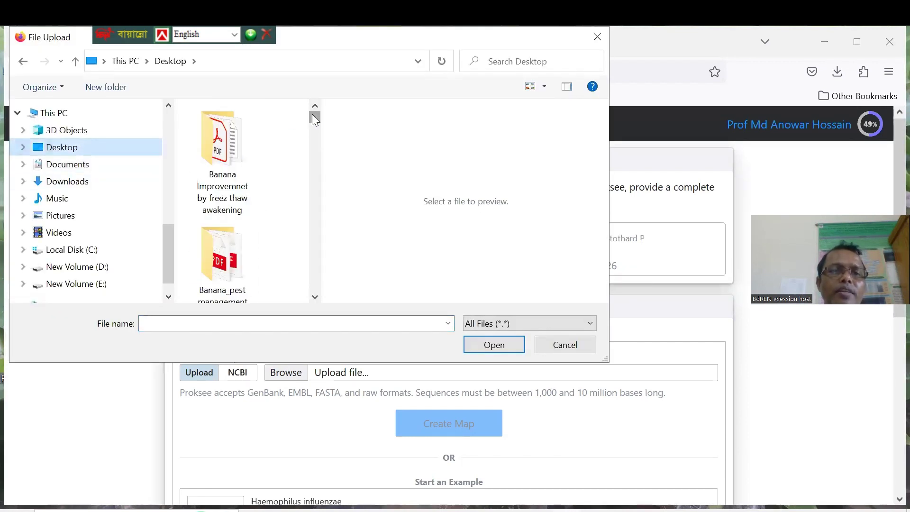
{"action": "left_click_drag", "start_coordinate": [316, 120], "coordinate": [296, 290]}
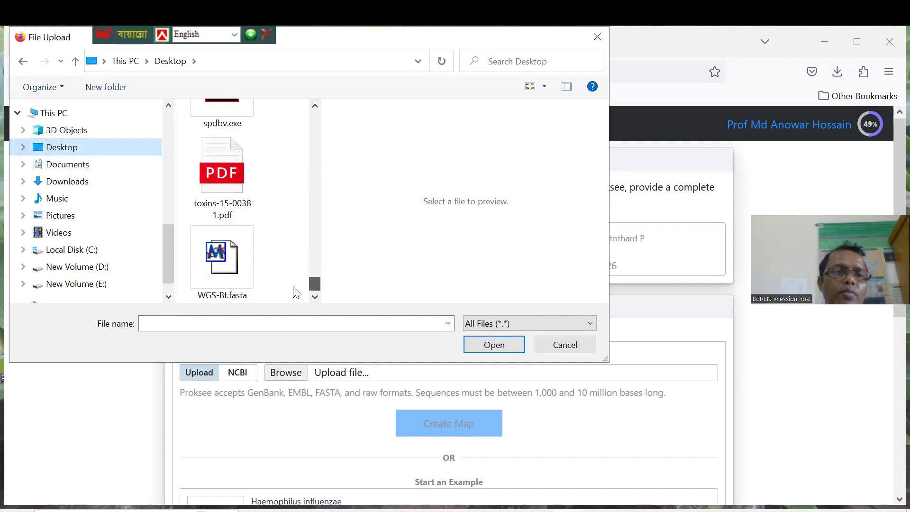
{"action": "left_click", "coordinate": [234, 280]}
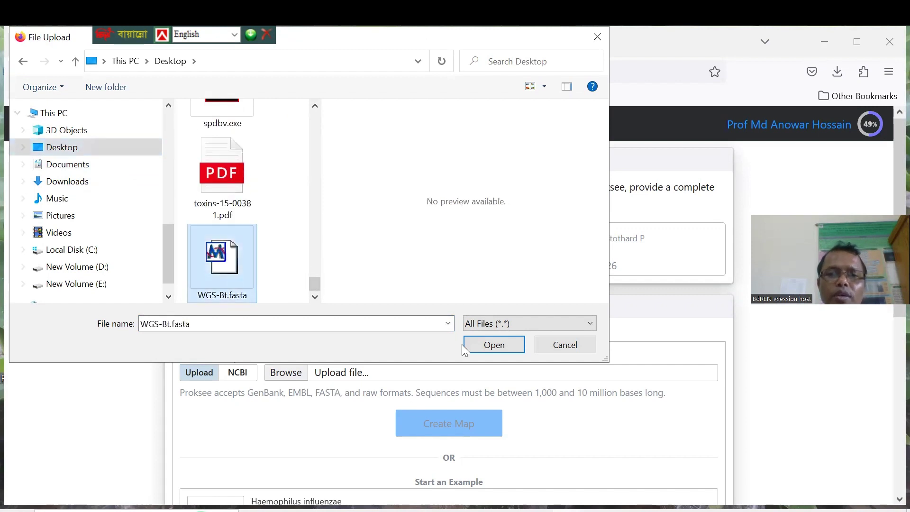
{"action": "left_click", "coordinate": [493, 345]}
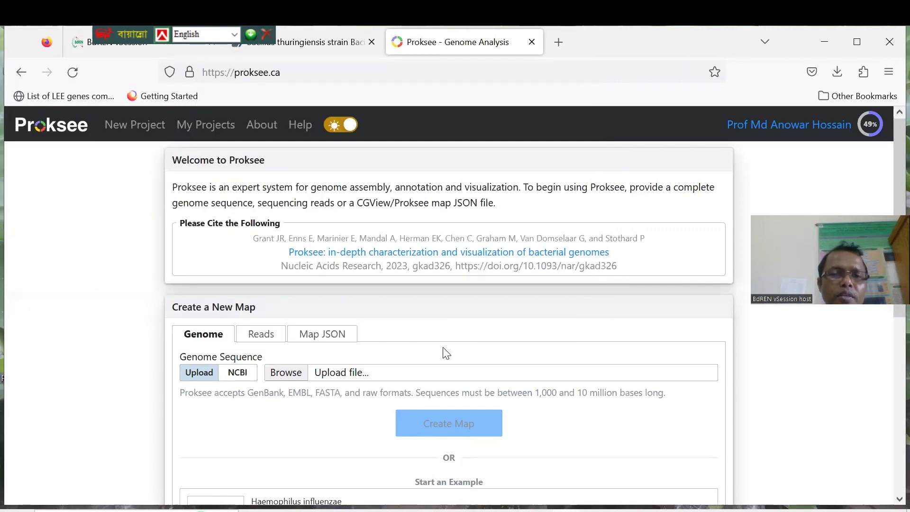
Create a new map from the uploaded WGS-Bt.fasta sequence
{"action": "scroll", "coordinate": [445, 353], "scroll_direction": "down", "scroll_amount": 3}
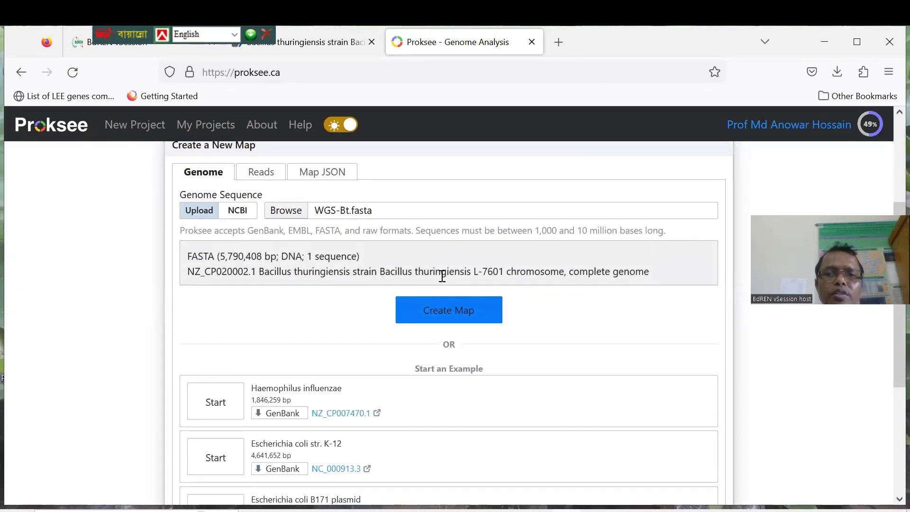
{"action": "left_click", "coordinate": [454, 311]}
{"action": "left_click", "coordinate": [451, 310]}
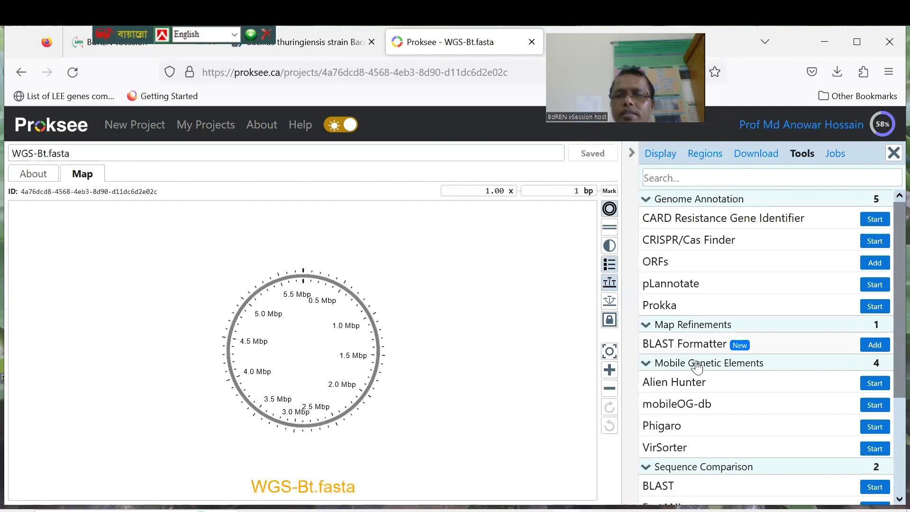
{"action": "scroll", "coordinate": [720, 444], "scroll_direction": "down", "scroll_amount": 2}
{"action": "scroll", "coordinate": [721, 445], "scroll_direction": "down", "scroll_amount": 1}
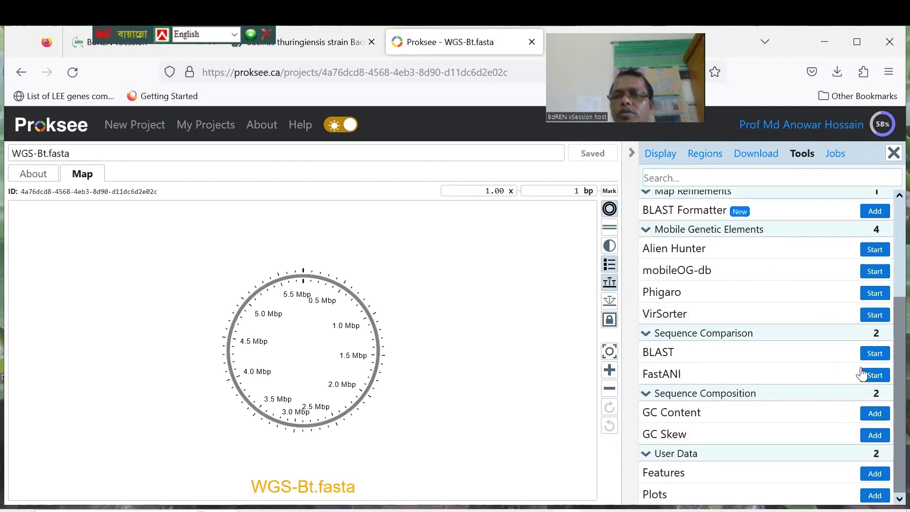
{"action": "scroll", "coordinate": [853, 368], "scroll_direction": "up", "scroll_amount": 3}
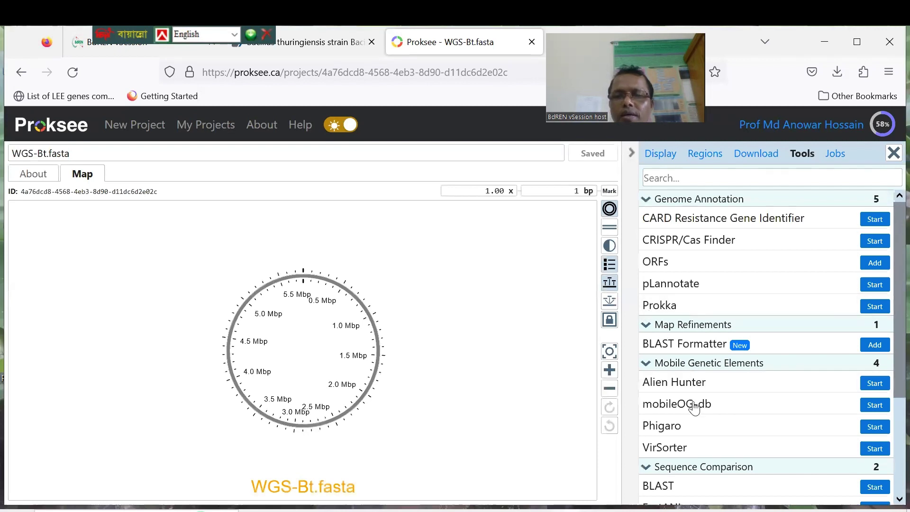
{"action": "scroll", "coordinate": [646, 343], "scroll_direction": "down", "scroll_amount": 3}
{"action": "left_click", "coordinate": [875, 353]}
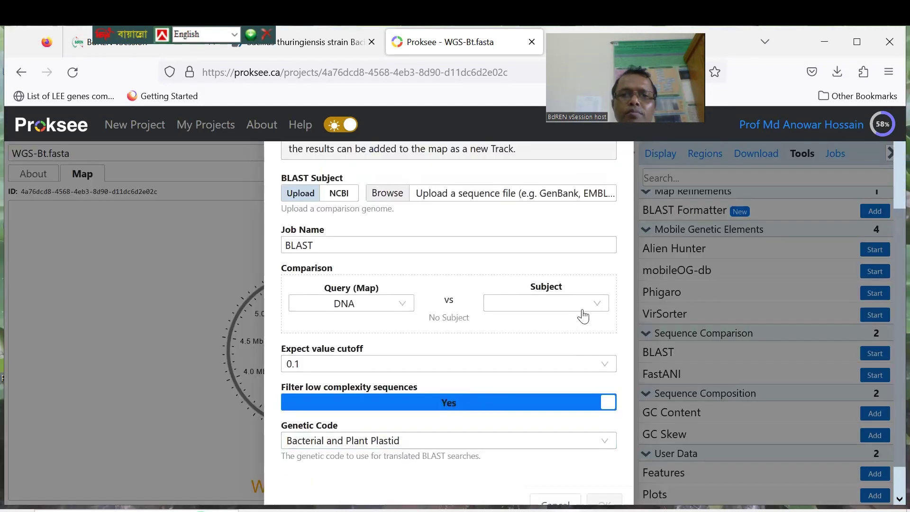
{"action": "left_click", "coordinate": [597, 306]}
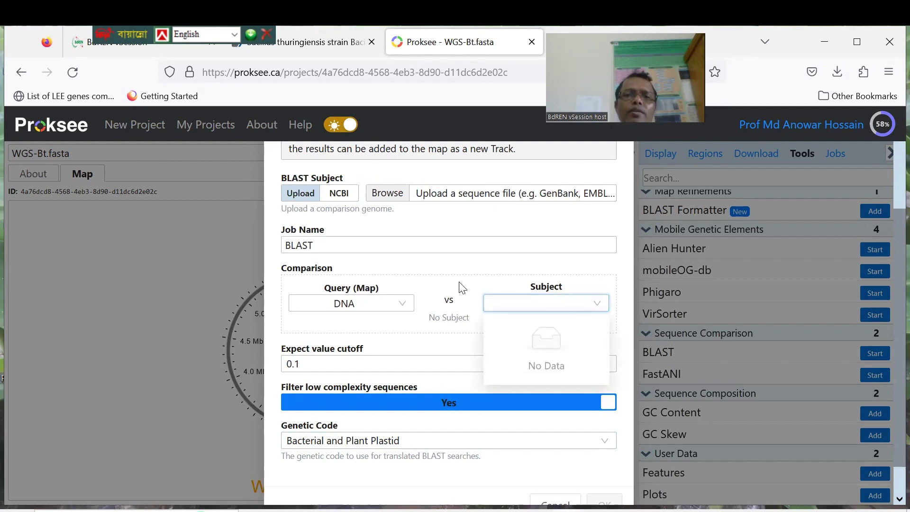
{"action": "scroll", "coordinate": [462, 287], "scroll_direction": "up", "scroll_amount": 2}
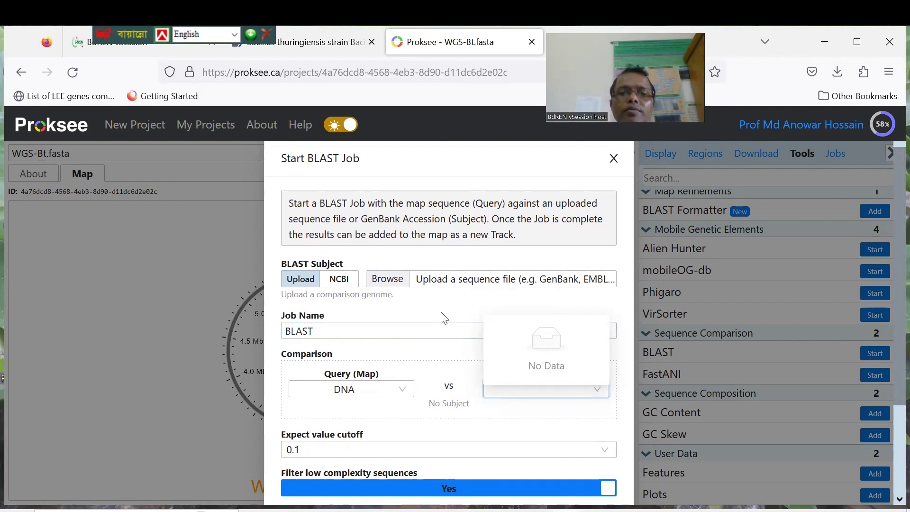
{"action": "left_click", "coordinate": [443, 317]}
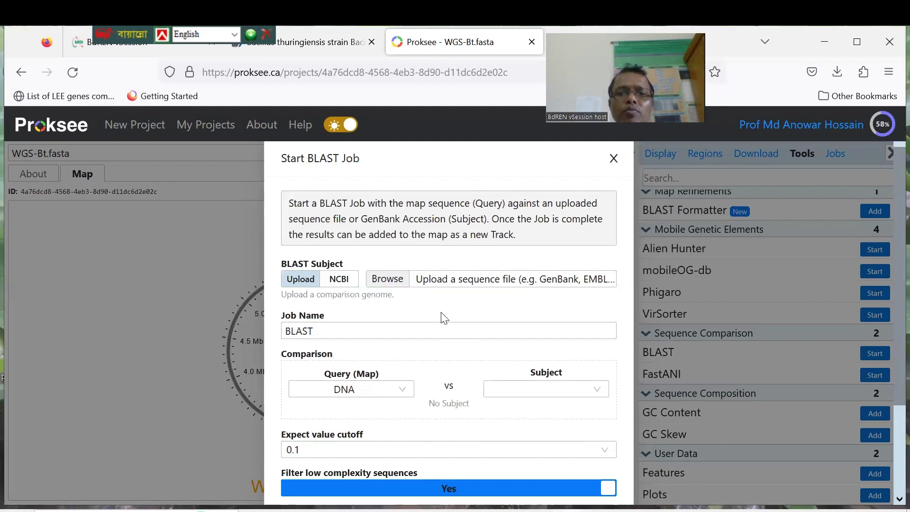
{"action": "left_click", "coordinate": [613, 159]}
{"action": "scroll", "coordinate": [684, 291], "scroll_direction": "up", "scroll_amount": 3}
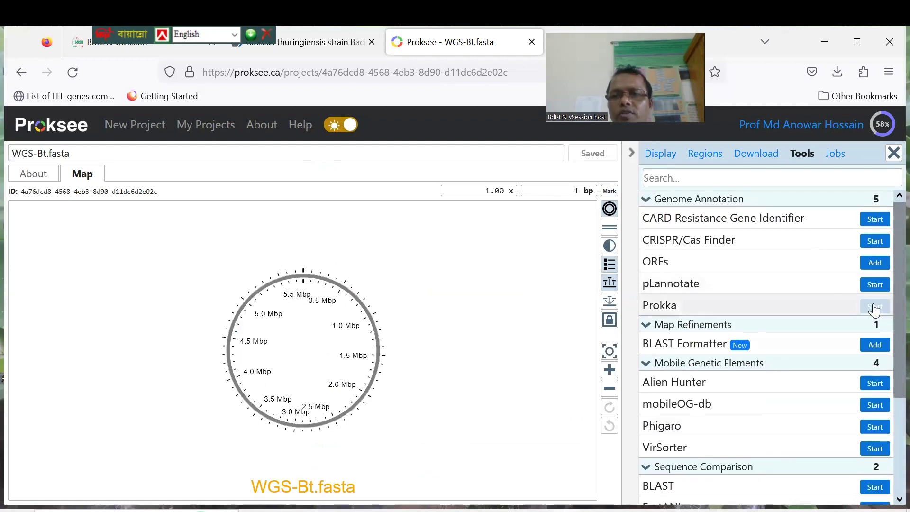
Start a Prokka annotation job and a CARD Resistance Gene Identifier job on the map sequence, both with default settings
{"action": "left_click", "coordinate": [875, 306]}
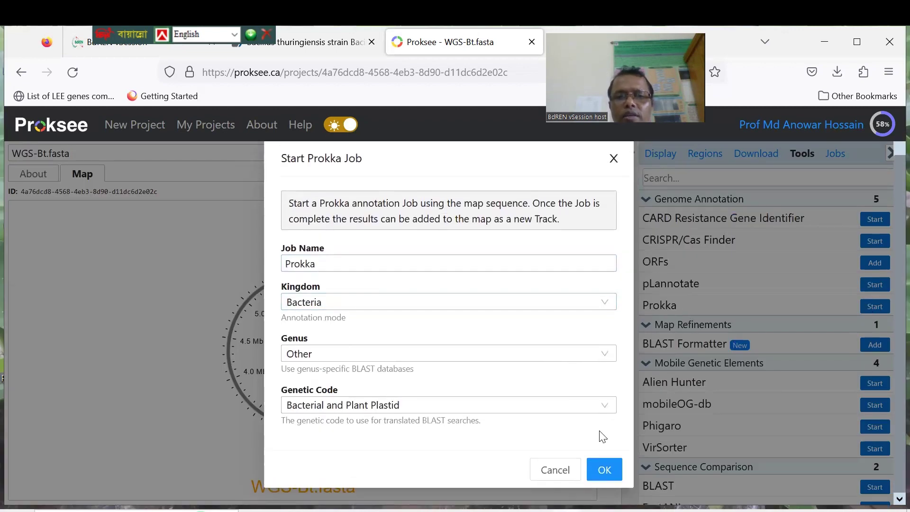
{"action": "left_click", "coordinate": [601, 470]}
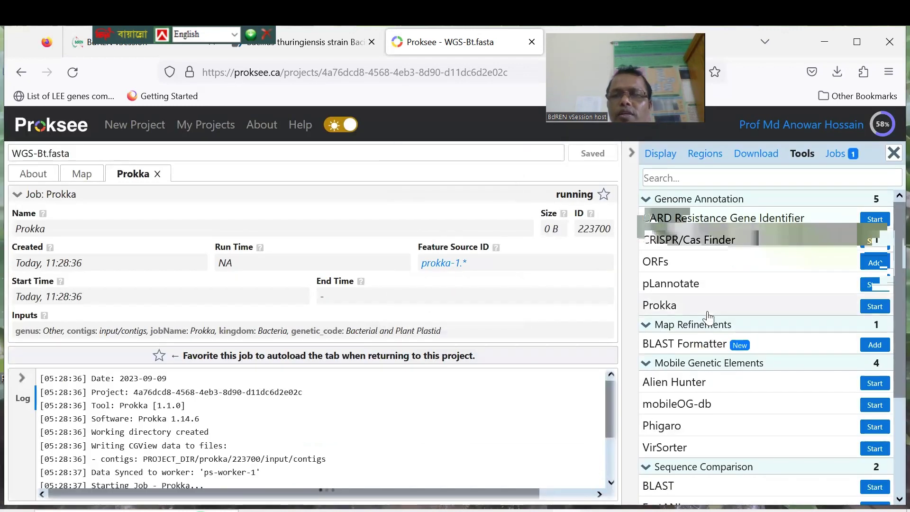
{"action": "scroll", "coordinate": [709, 318], "scroll_direction": "down", "scroll_amount": 2}
{"action": "scroll", "coordinate": [713, 303], "scroll_direction": "up", "scroll_amount": 2}
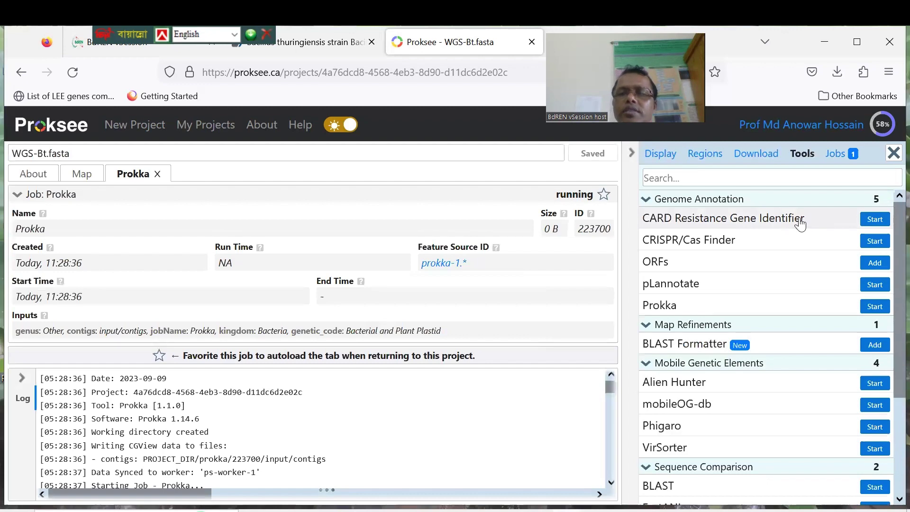
{"action": "left_click", "coordinate": [875, 221]}
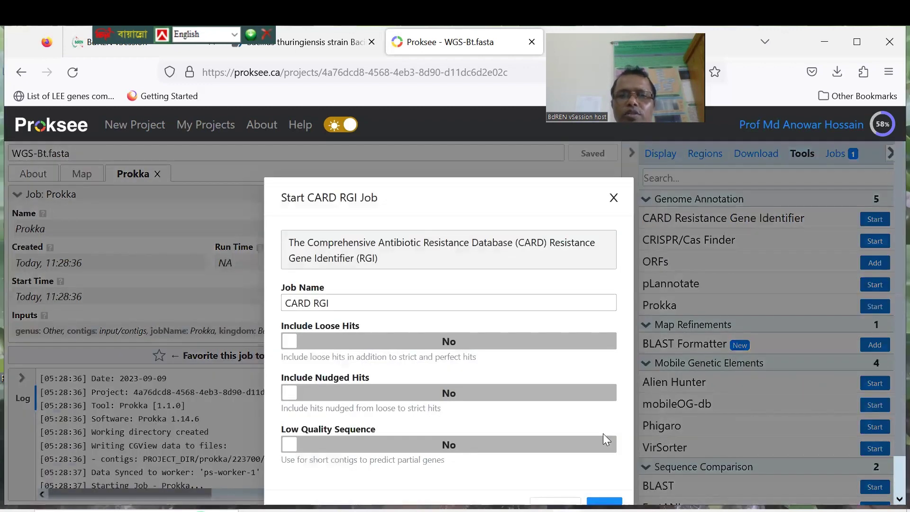
{"action": "left_click", "coordinate": [602, 472]}
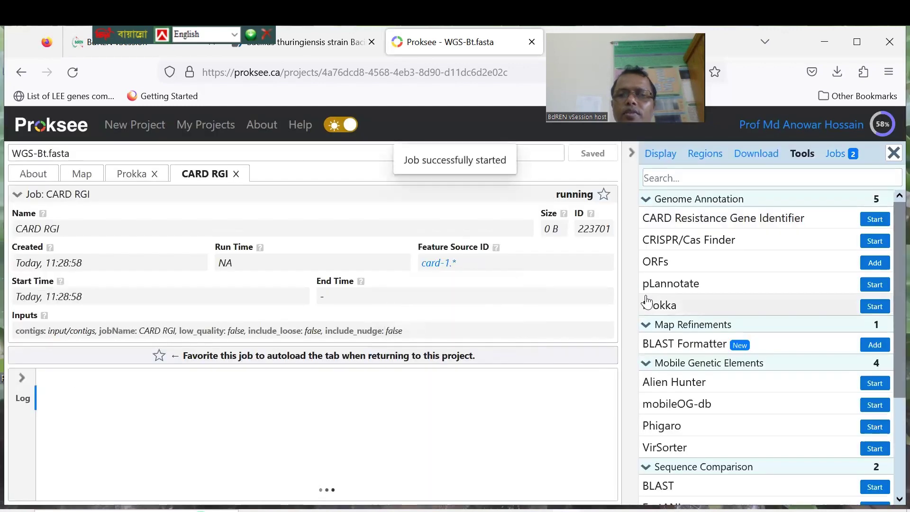
Add GC Content and GC Skew plots to the map, both with window Auto (10000) and step Auto (100)
{"action": "scroll", "coordinate": [739, 273], "scroll_direction": "down", "scroll_amount": 1}
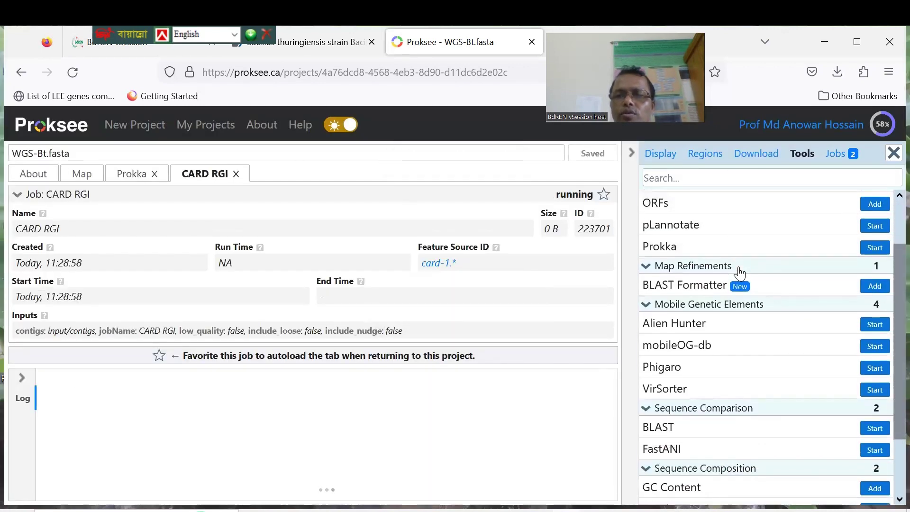
{"action": "scroll", "coordinate": [740, 274], "scroll_direction": "down", "scroll_amount": 2}
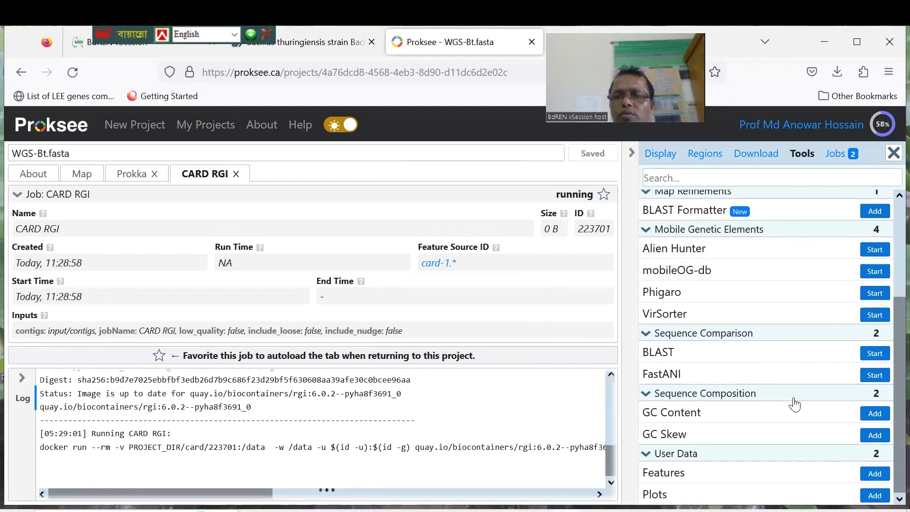
{"action": "left_click", "coordinate": [873, 415]}
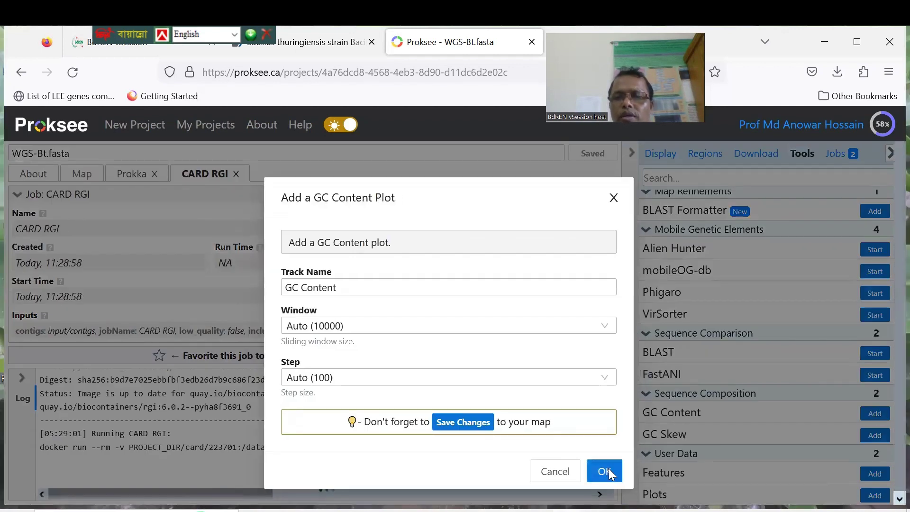
{"action": "left_click", "coordinate": [608, 473]}
{"action": "left_click", "coordinate": [874, 435]}
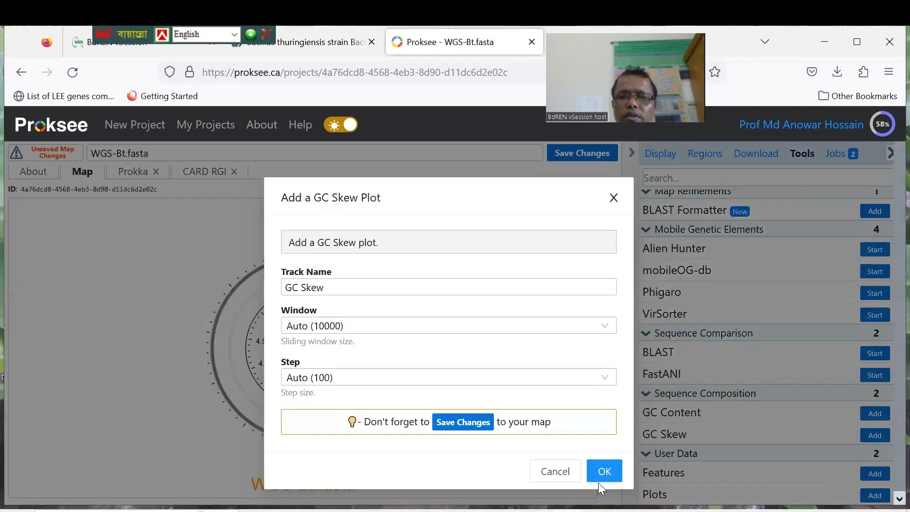
{"action": "left_click", "coordinate": [599, 472]}
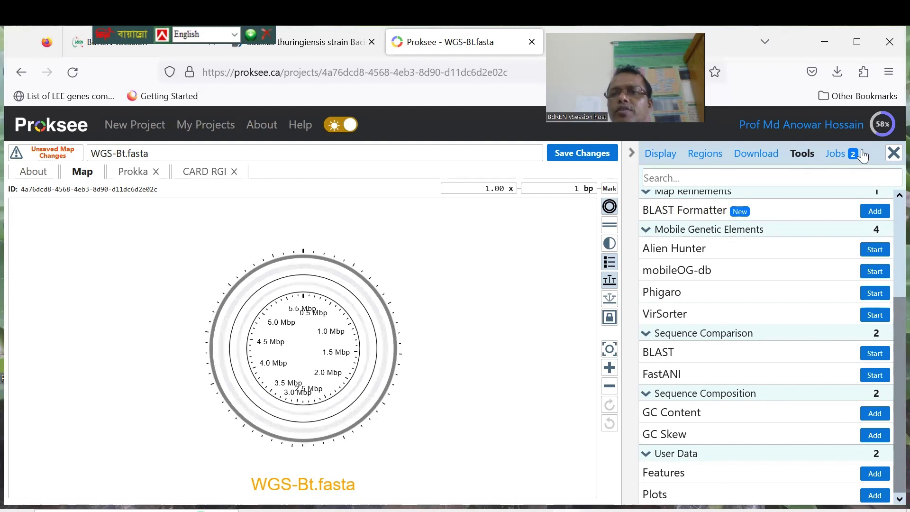
Check the job statuses and examine the map's GC plots, the GC Skew- legend settings and the map download options
{"action": "left_click", "coordinate": [842, 158]}
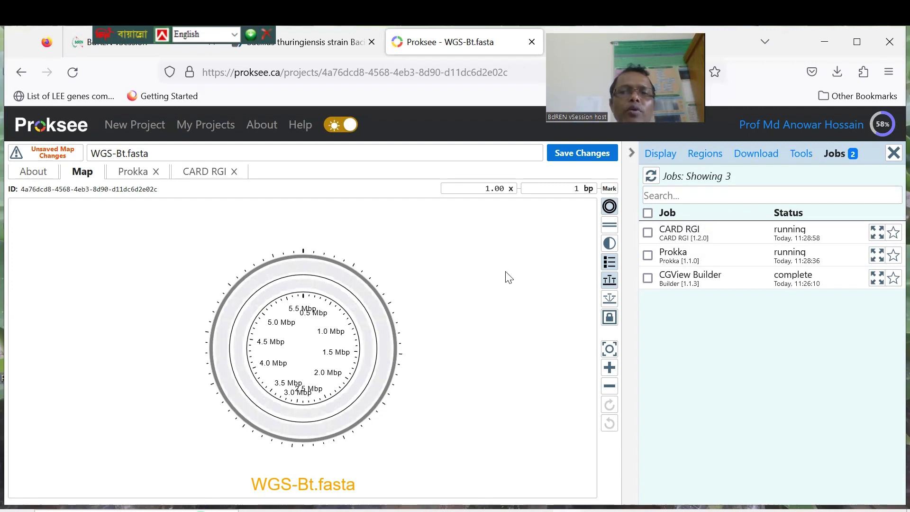
{"action": "double_click", "coordinate": [76, 177]}
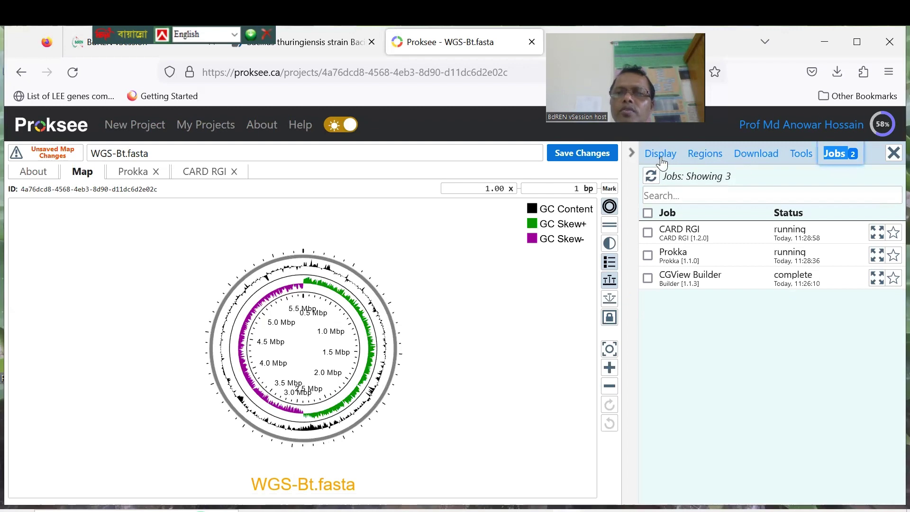
{"action": "left_click", "coordinate": [801, 153]}
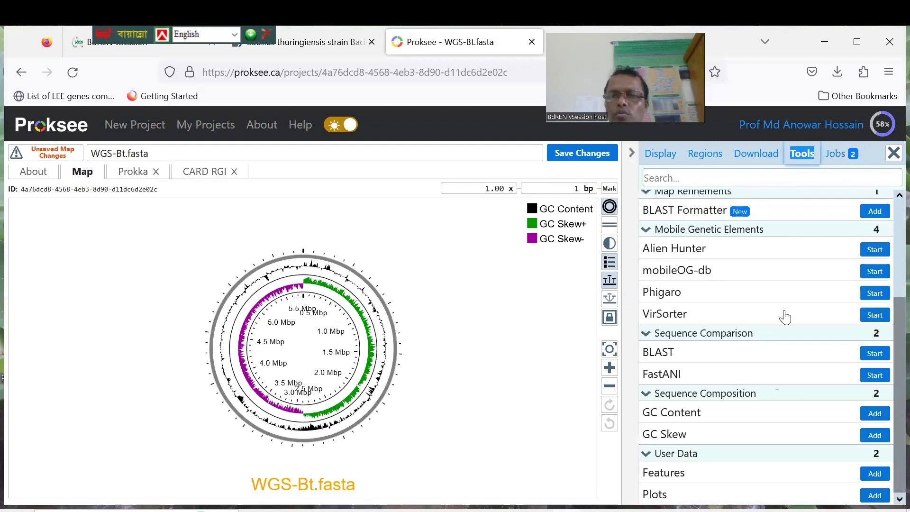
{"action": "scroll", "coordinate": [785, 317], "scroll_direction": "up", "scroll_amount": 1}
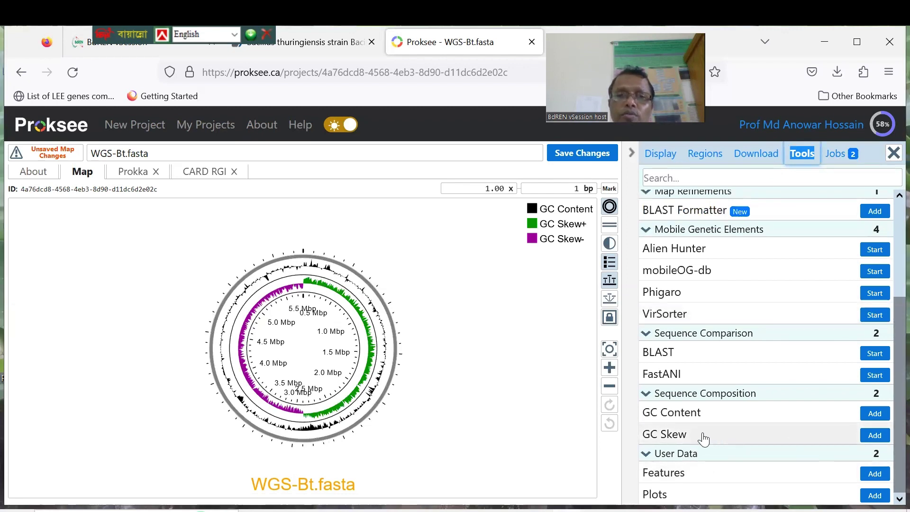
{"action": "left_click", "coordinate": [551, 245]}
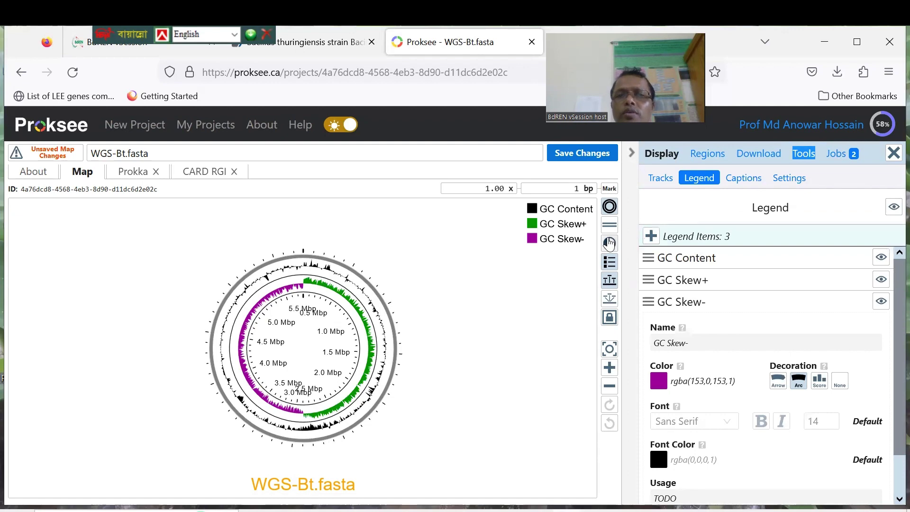
{"action": "left_click_drag", "start_coordinate": [504, 307], "coordinate": [411, 305]}
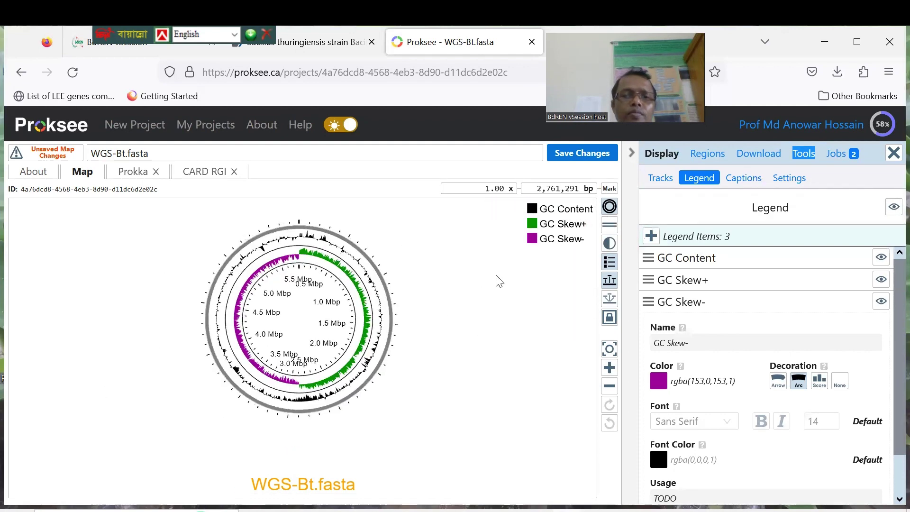
{"action": "left_click", "coordinate": [767, 163]}
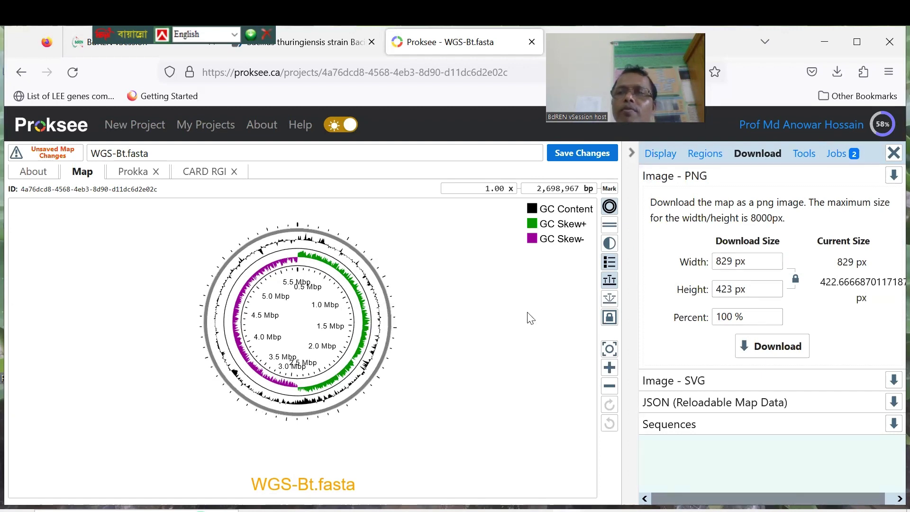
Add the finished CARD RGI results to the map on a new track named CARD RGI Results with a new legend CARD
{"action": "left_click", "coordinate": [832, 164]}
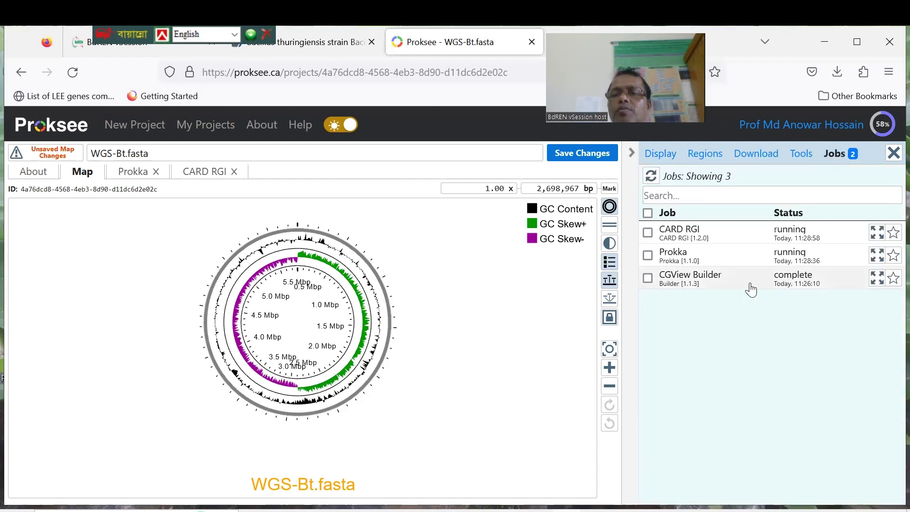
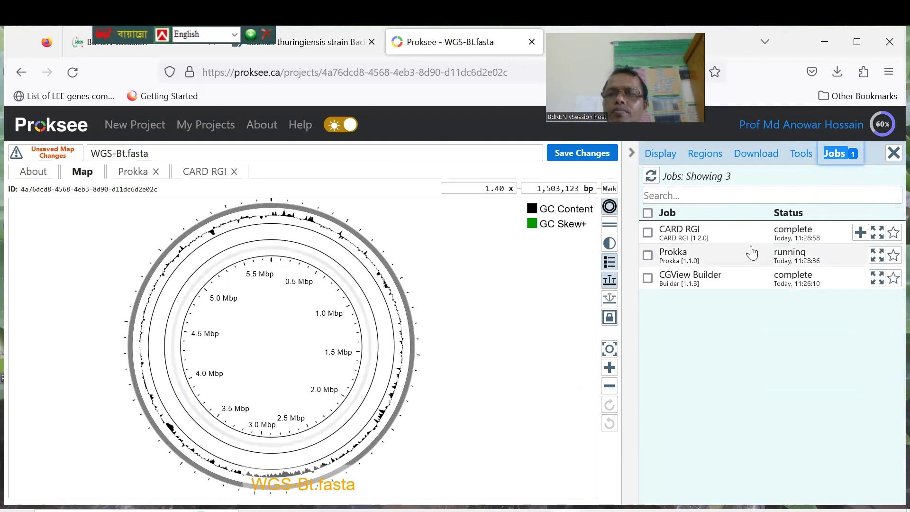
{"action": "left_click", "coordinate": [647, 233]}
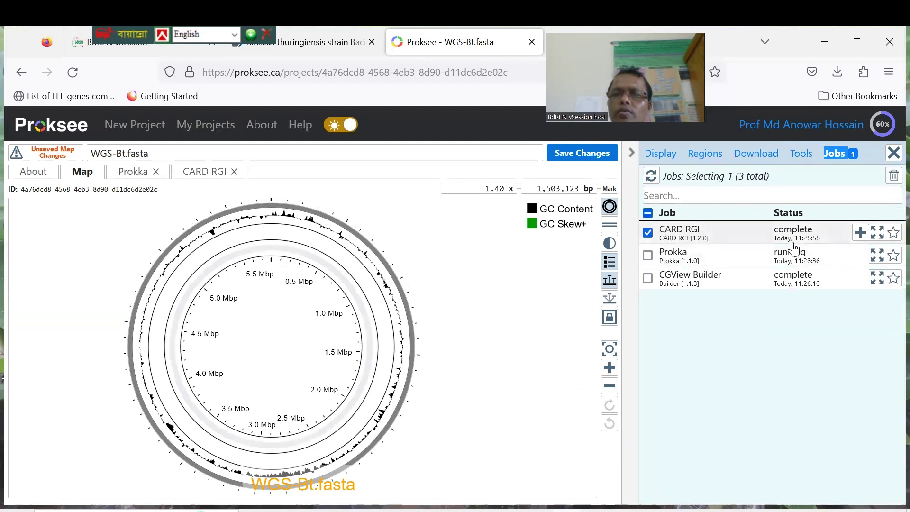
{"action": "left_click", "coordinate": [859, 232]}
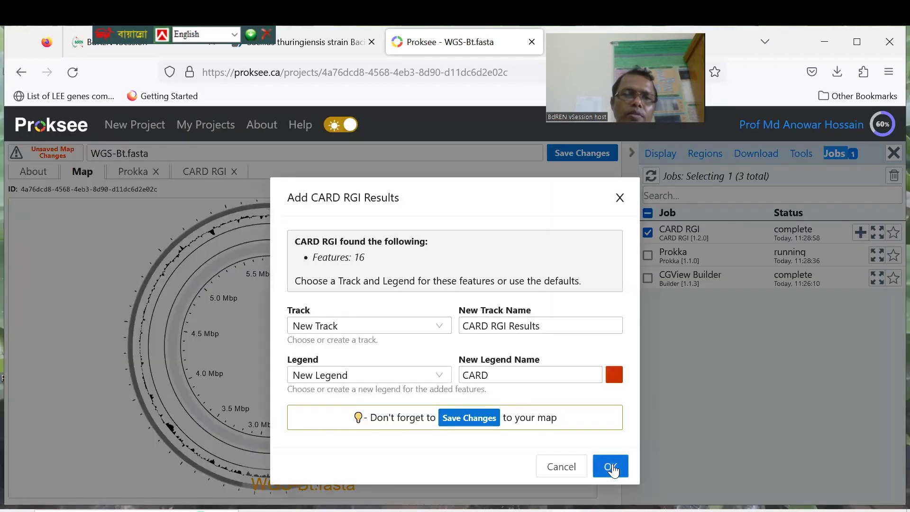
{"action": "left_click", "coordinate": [611, 467]}
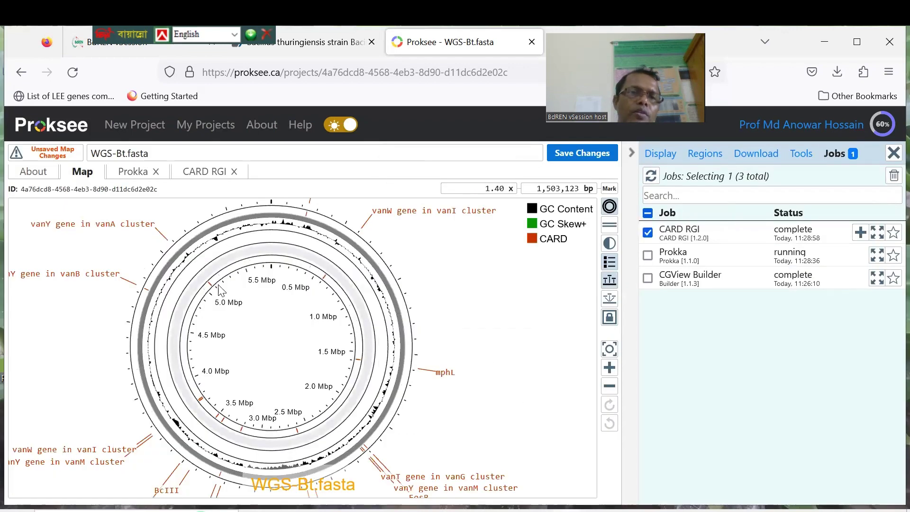
Examine the CARD gene labels on the map, the Prokka job details and the list of CARD features
{"action": "scroll", "coordinate": [274, 372], "scroll_direction": "down", "scroll_amount": 2}
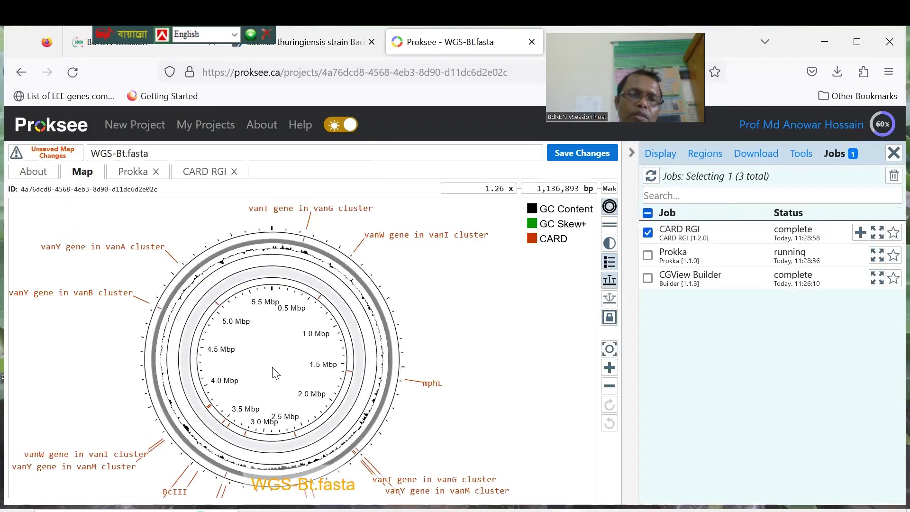
{"action": "scroll", "coordinate": [274, 372], "scroll_direction": "down", "scroll_amount": 3}
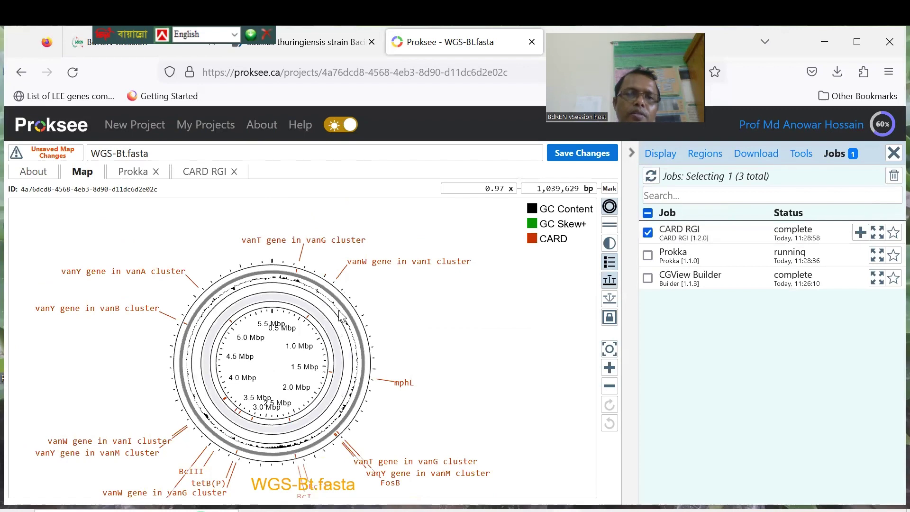
{"action": "left_click_drag", "start_coordinate": [340, 312], "coordinate": [241, 290]}
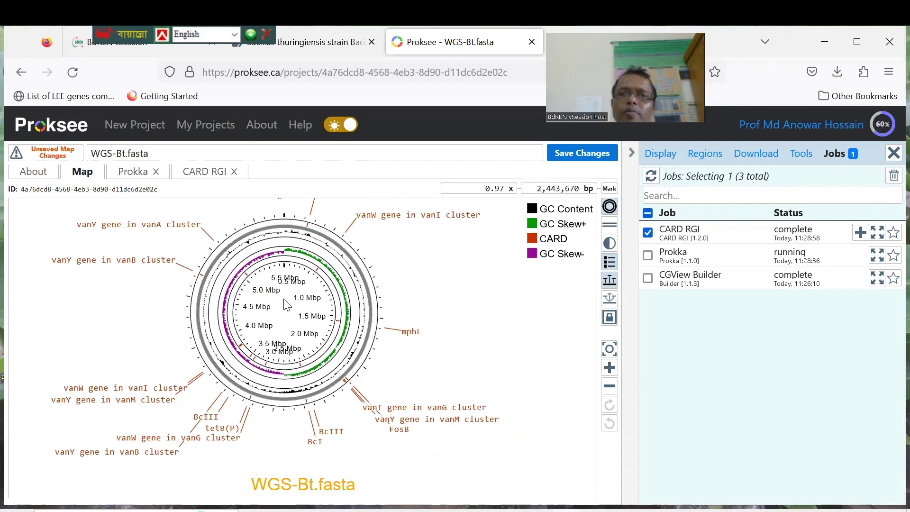
{"action": "left_click", "coordinate": [652, 259]}
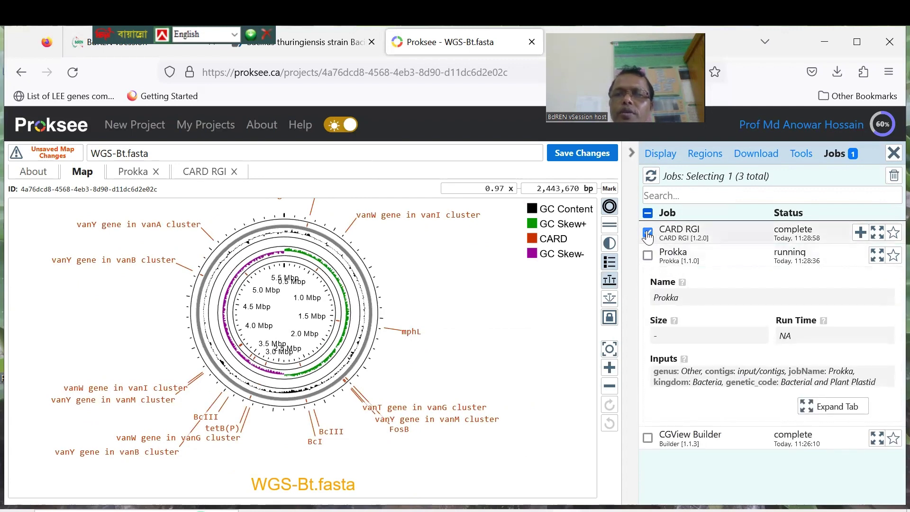
{"action": "left_click", "coordinate": [648, 233]}
{"action": "scroll", "coordinate": [486, 294], "scroll_direction": "down", "scroll_amount": 2}
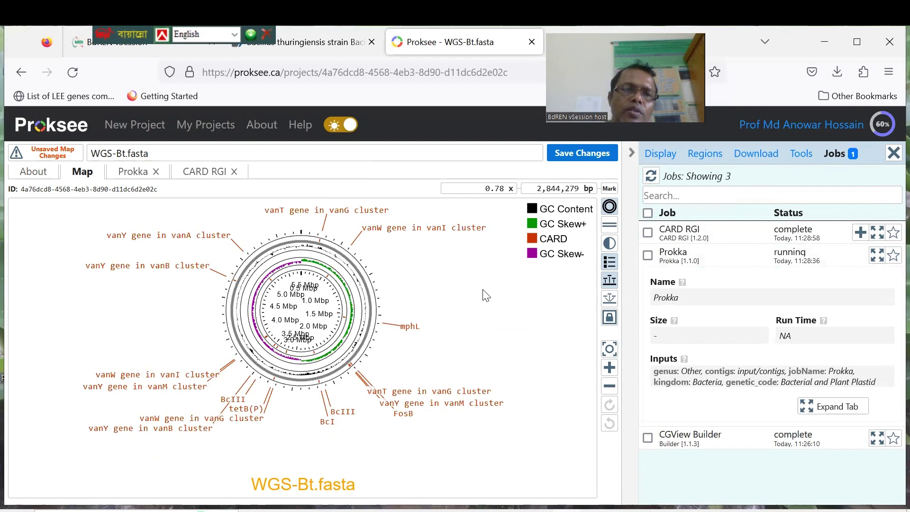
{"action": "left_click", "coordinate": [660, 153]}
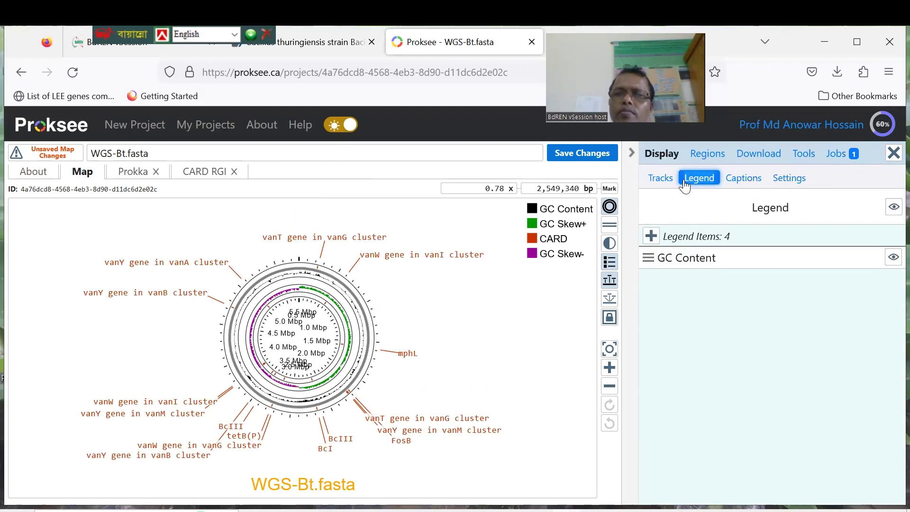
{"action": "left_click", "coordinate": [705, 156]}
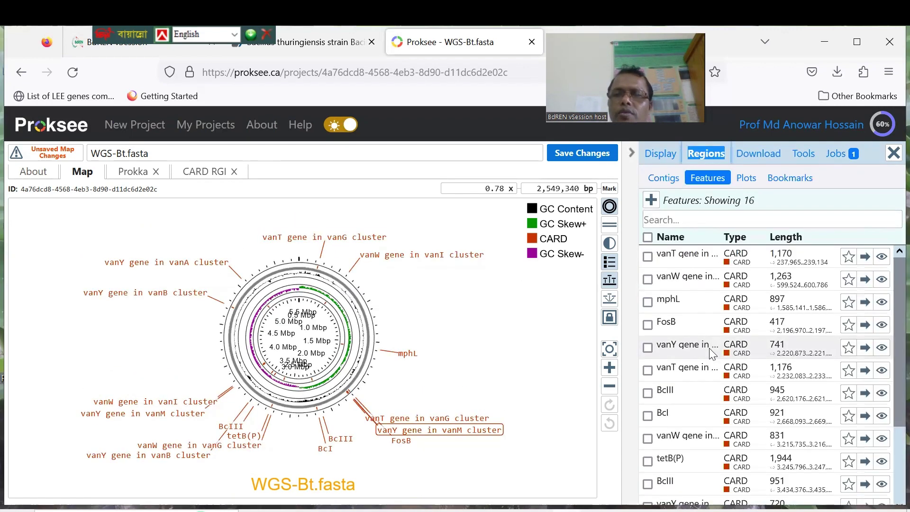
{"action": "scroll", "coordinate": [709, 354], "scroll_direction": "down", "scroll_amount": 3}
{"action": "scroll", "coordinate": [709, 355], "scroll_direction": "up", "scroll_amount": 3}
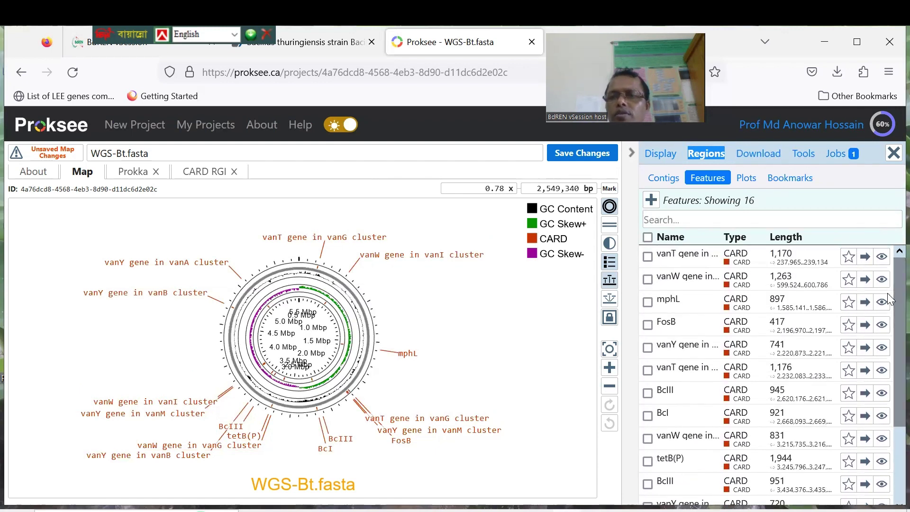
{"action": "scroll", "coordinate": [888, 298], "scroll_direction": "down", "scroll_amount": 3}
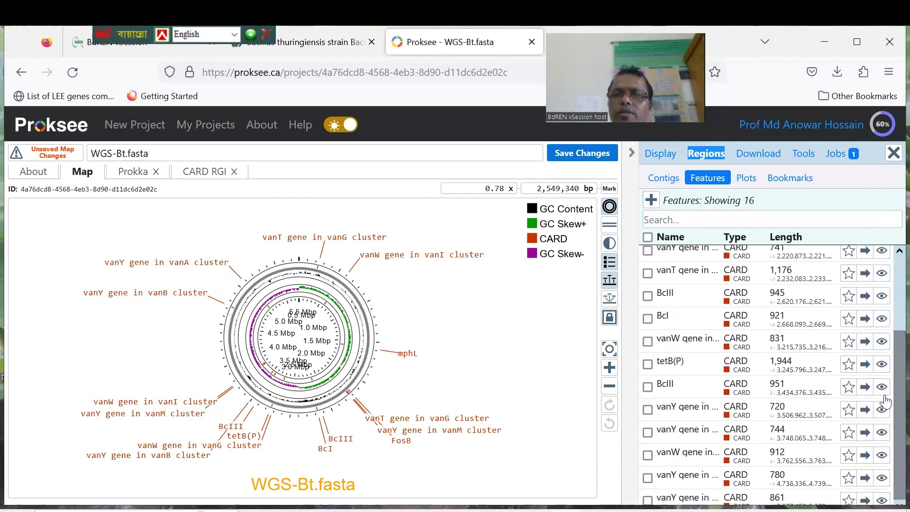
{"action": "scroll", "coordinate": [888, 368], "scroll_direction": "up", "scroll_amount": 3}
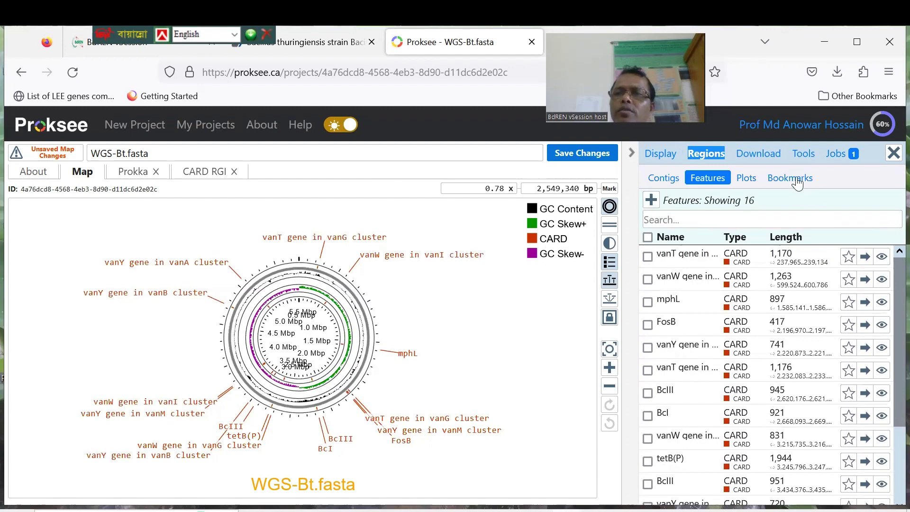
Add the finished Prokka results to the map on a new track named Prokka Annotation with the legend set By Type
{"action": "left_click", "coordinate": [834, 154]}
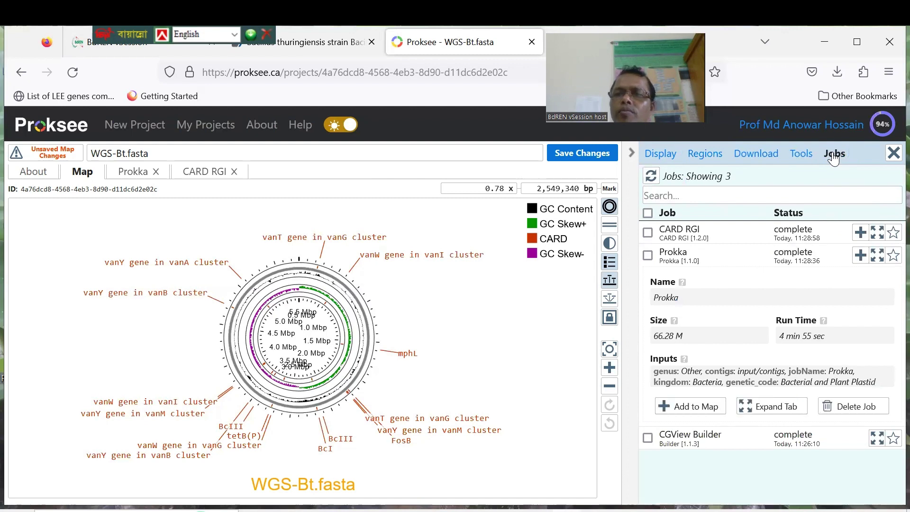
{"action": "left_click", "coordinate": [647, 255]}
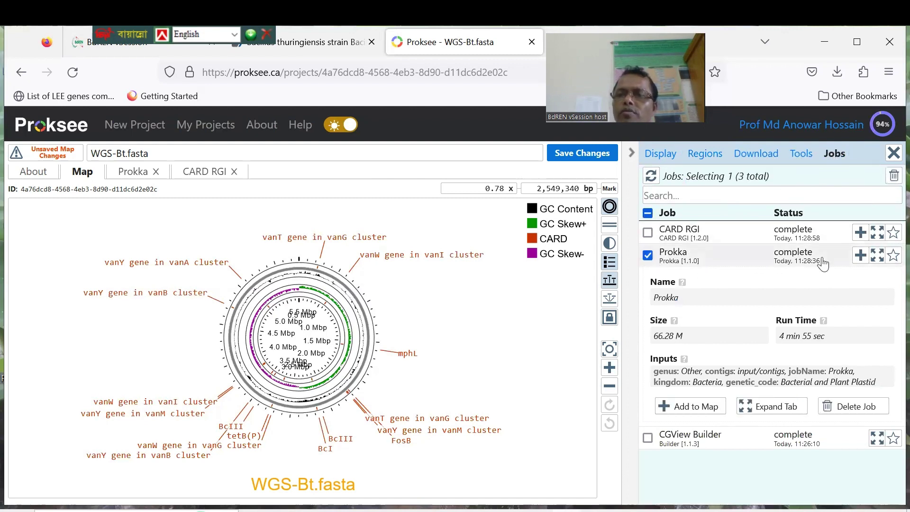
{"action": "left_click", "coordinate": [860, 255]}
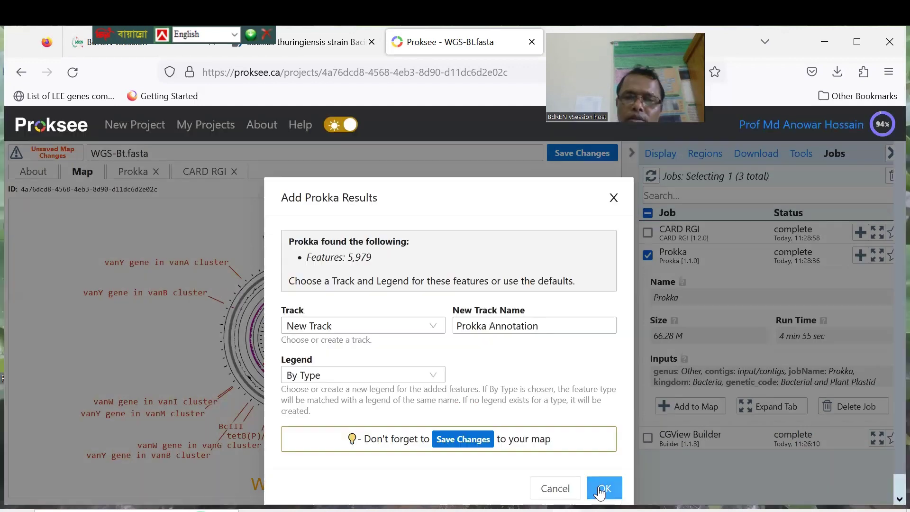
{"action": "left_click", "coordinate": [603, 489]}
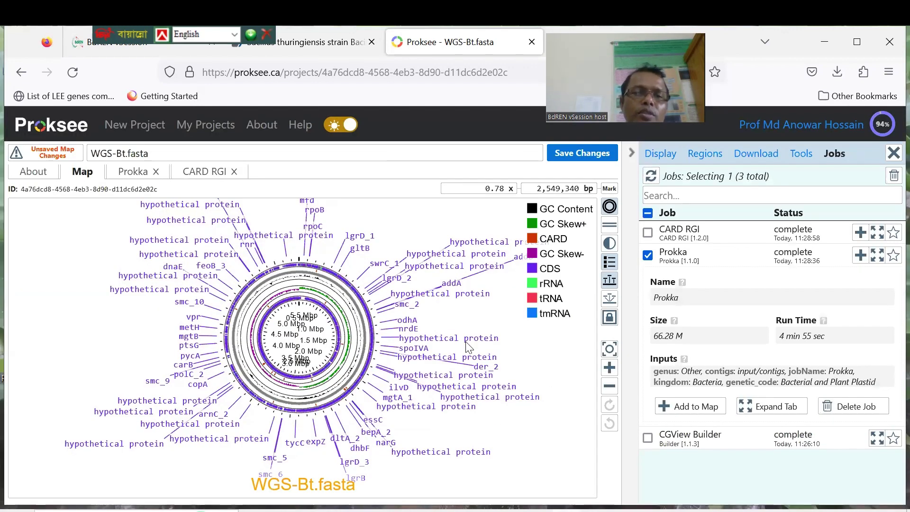
Hide the feature labels on the map and set the labels' Only Favorites option to Yes
{"action": "scroll", "coordinate": [397, 315], "scroll_direction": "up", "scroll_amount": 3}
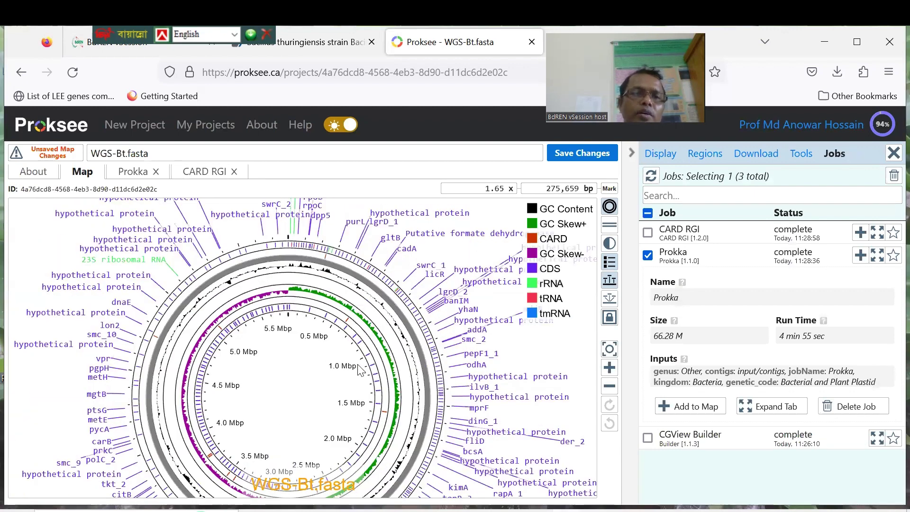
{"action": "left_click_drag", "start_coordinate": [360, 372], "coordinate": [342, 410]}
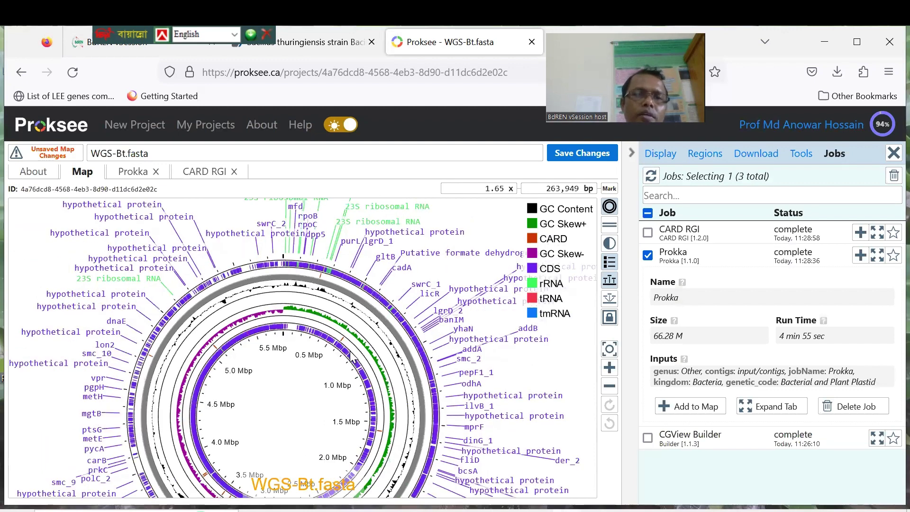
{"action": "scroll", "coordinate": [351, 357], "scroll_direction": "down", "scroll_amount": 1}
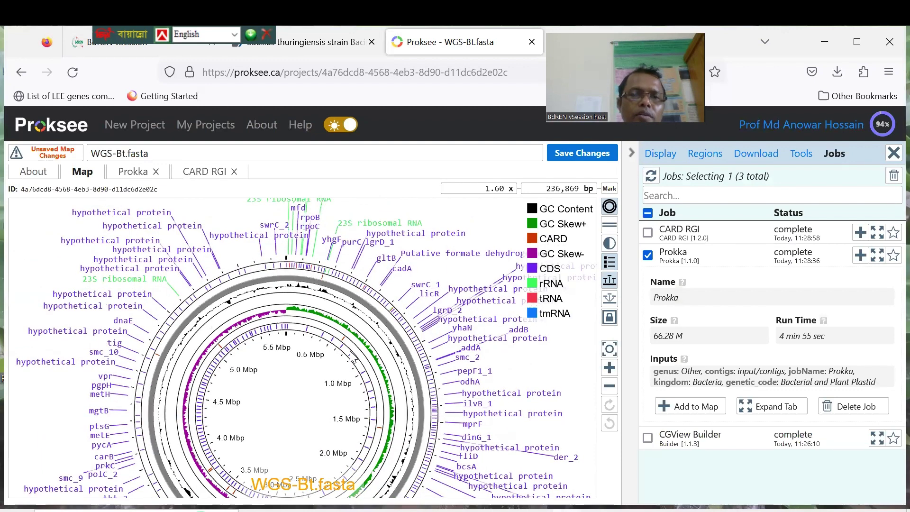
{"action": "scroll", "coordinate": [351, 357], "scroll_direction": "down", "scroll_amount": 2}
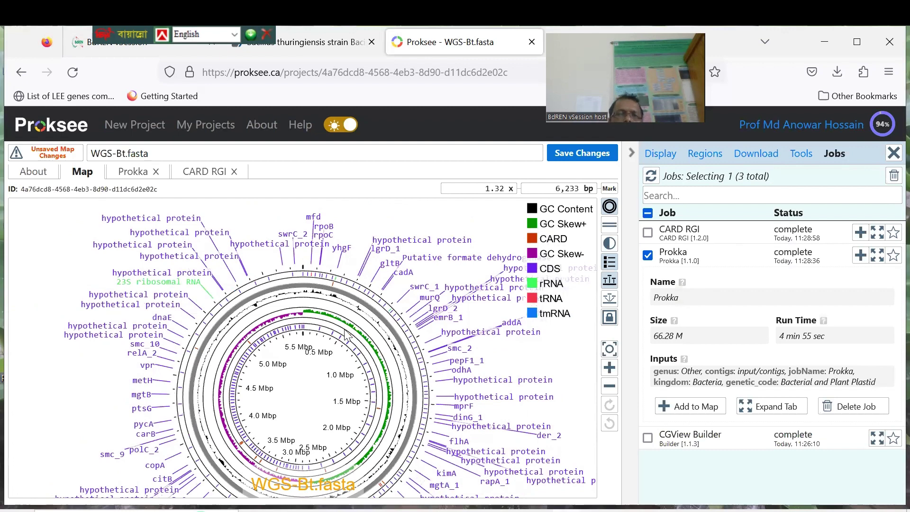
{"action": "mouse_move", "coordinate": [351, 354]}
{"action": "left_mouse_down"}
{"action": "mouse_move", "coordinate": [334, 282]}
{"action": "mouse_move", "coordinate": [368, 274]}
{"action": "left_mouse_up"}
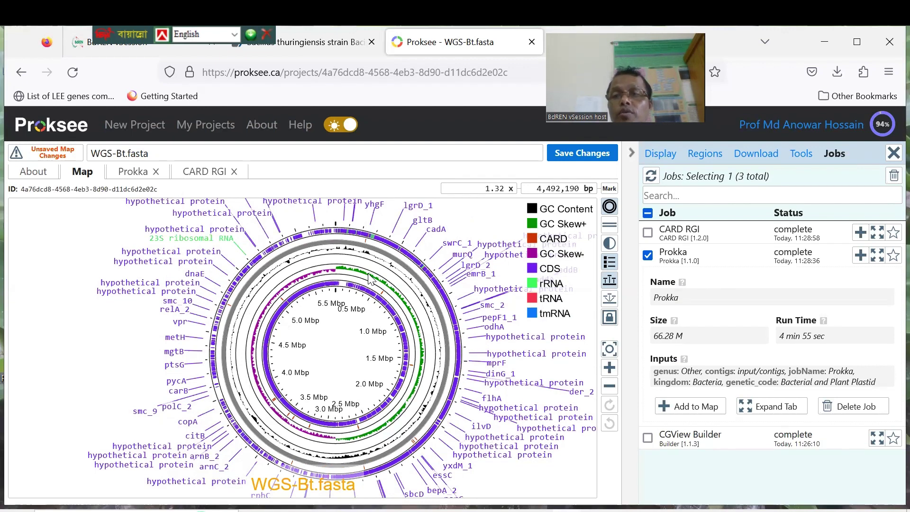
{"action": "left_click", "coordinate": [661, 156]}
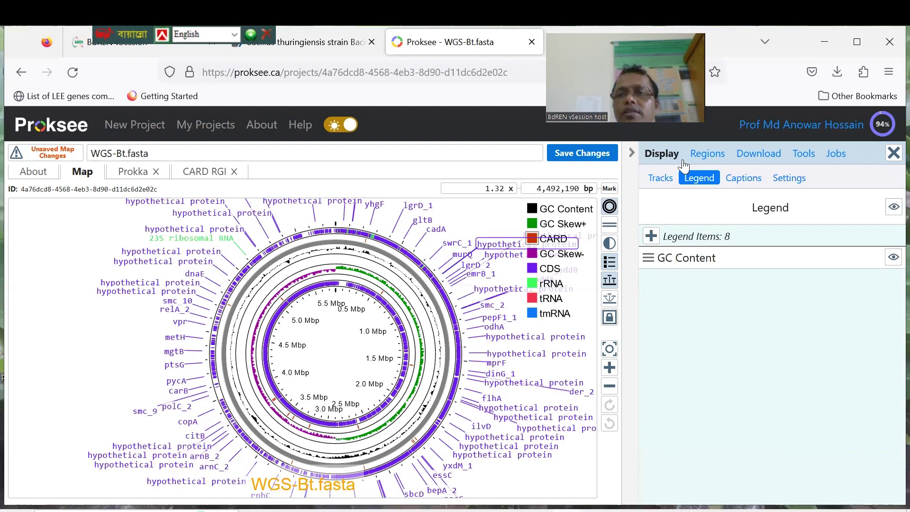
{"action": "left_click", "coordinate": [790, 179]}
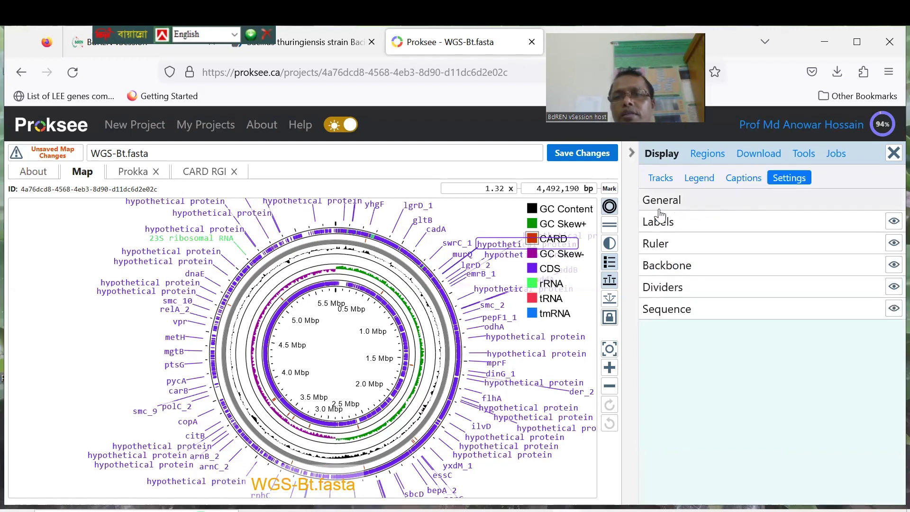
{"action": "left_click", "coordinate": [649, 227]}
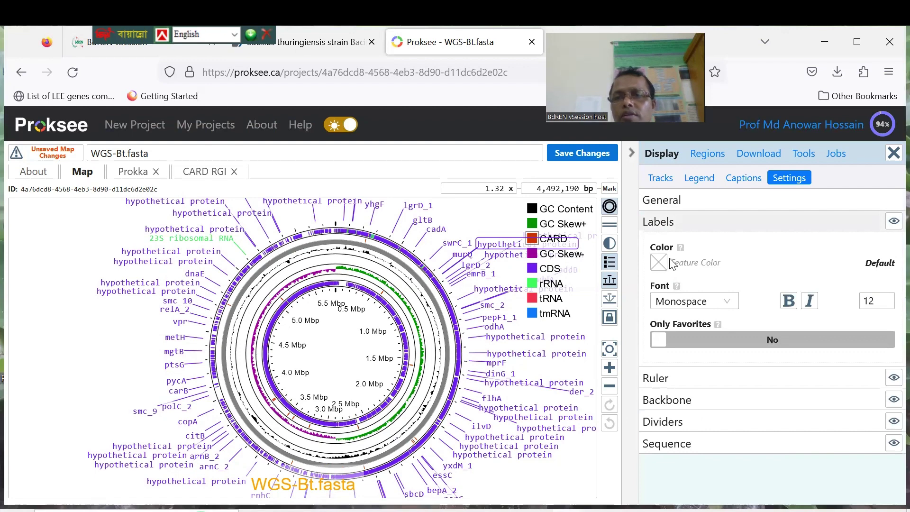
{"action": "left_click", "coordinate": [893, 223]}
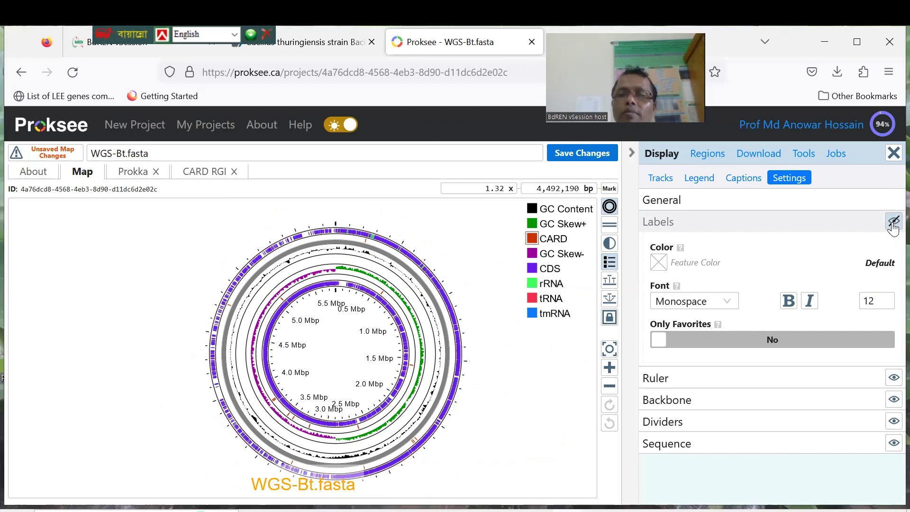
{"action": "left_click", "coordinate": [712, 343]}
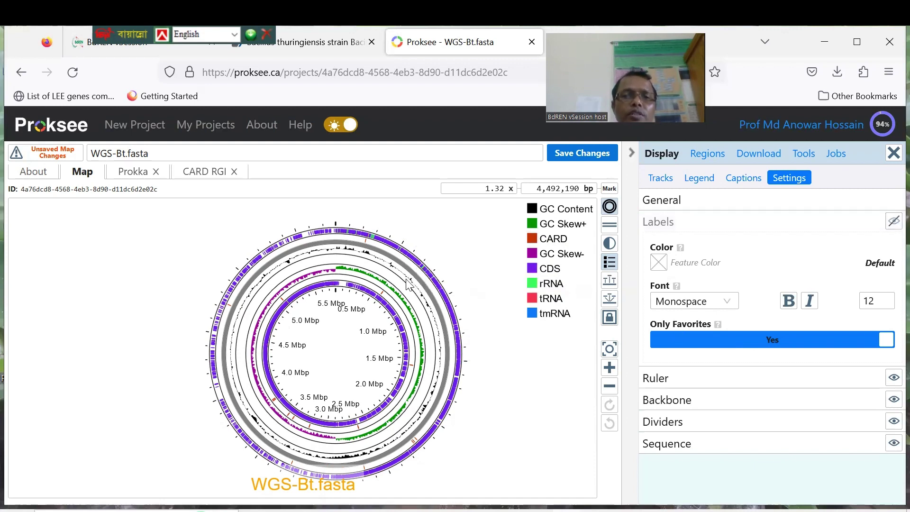
Inspect the map's feature and GC rings up close, and bring the whole circular map back into the middle of the canvas
{"action": "scroll", "coordinate": [405, 279], "scroll_direction": "up", "scroll_amount": 1}
{"action": "scroll", "coordinate": [407, 281], "scroll_direction": "up", "scroll_amount": 3}
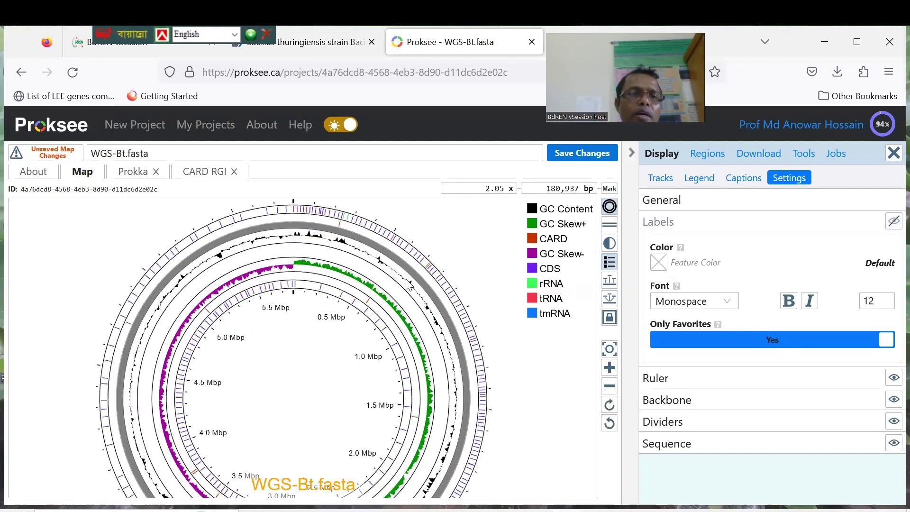
{"action": "scroll", "coordinate": [407, 283], "scroll_direction": "down", "scroll_amount": 2}
{"action": "scroll", "coordinate": [407, 283], "scroll_direction": "down", "scroll_amount": 2}
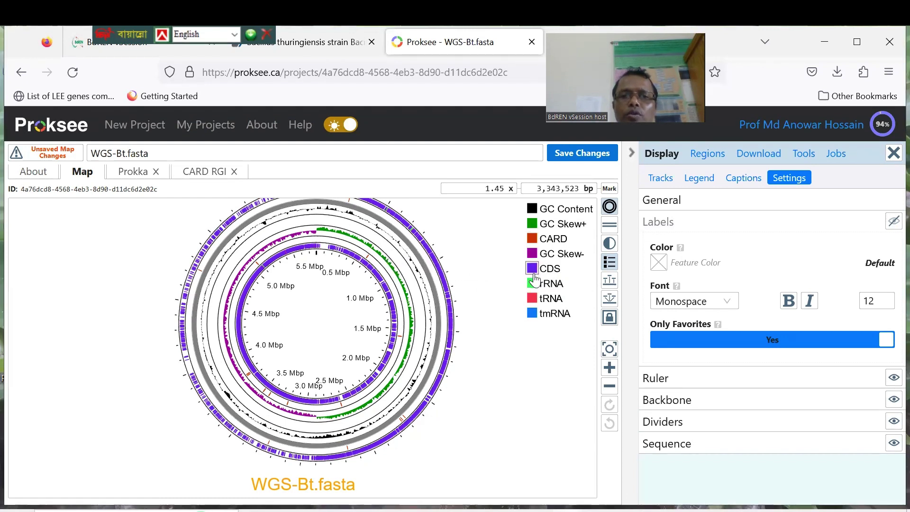
{"action": "left_click_drag", "start_coordinate": [365, 309], "coordinate": [485, 367]}
{"action": "scroll", "coordinate": [303, 317], "scroll_direction": "down", "scroll_amount": 3}
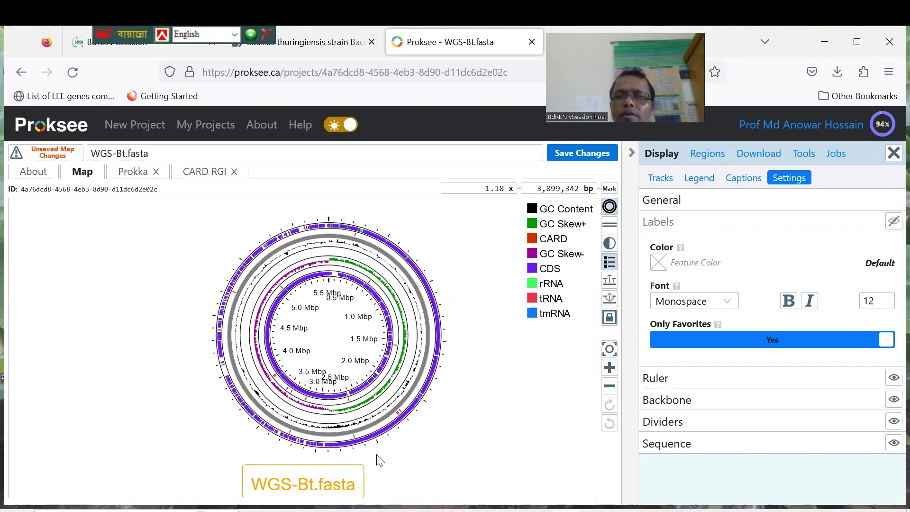
Change the map caption text to "WGS map of BT" and position it in the bottom-right corner of the canvas
{"action": "left_click", "coordinate": [742, 183]}
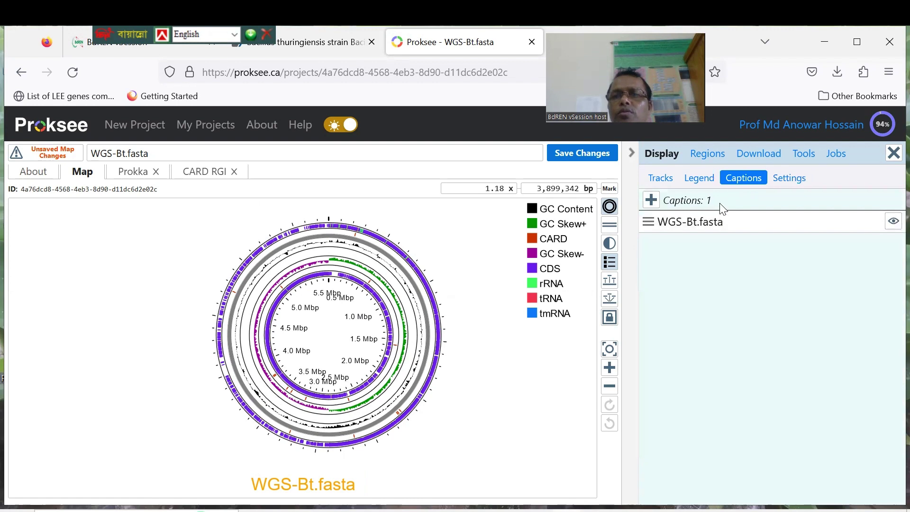
{"action": "left_click", "coordinate": [729, 227]}
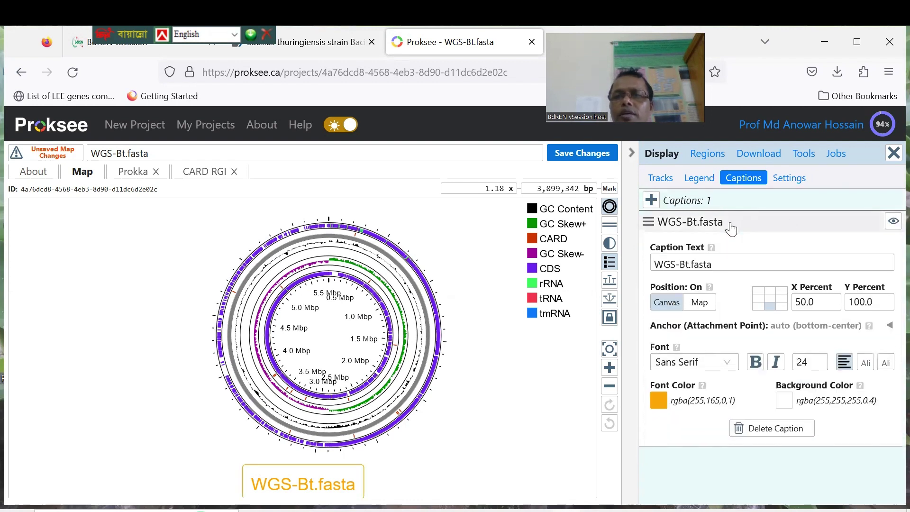
{"action": "left_click", "coordinate": [715, 258]}
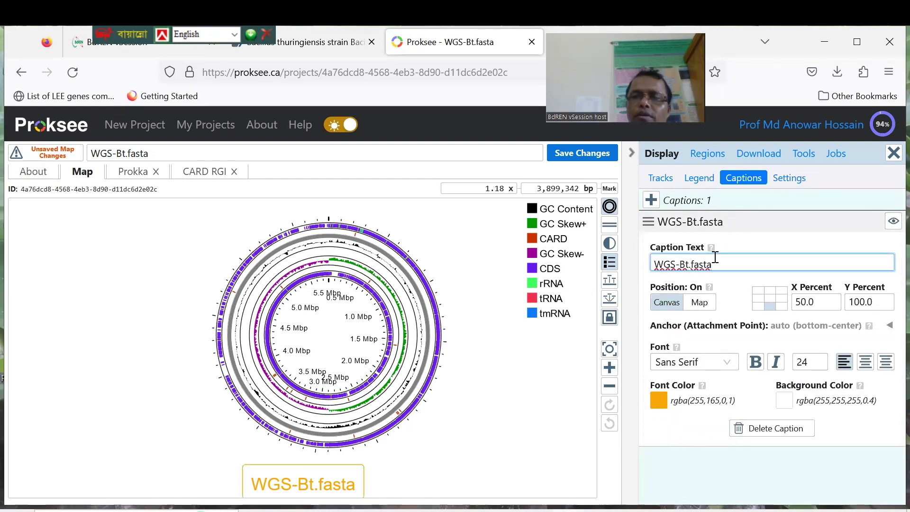
{"action": "key", "text": "ctrl+a"}
{"action": "key", "text": "BackSpace"}
{"action": "type", "text": "W"}
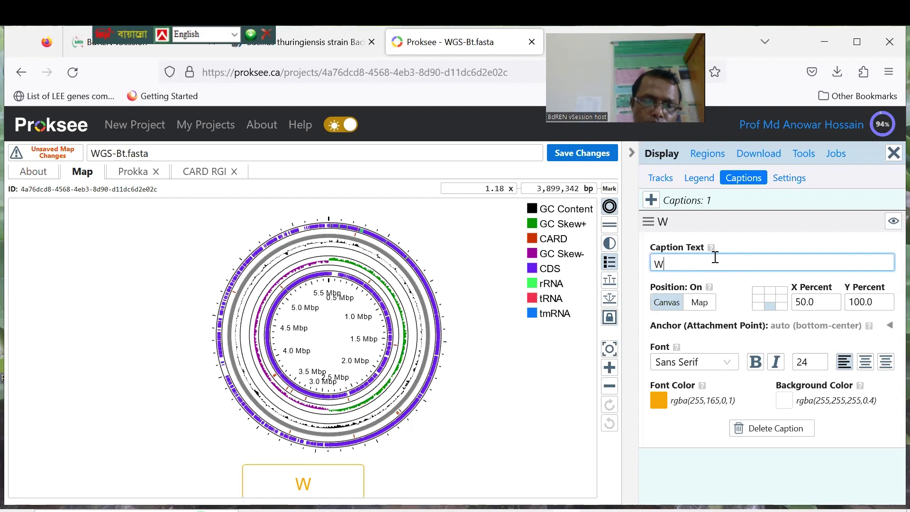
{"action": "type", "text": "G"}
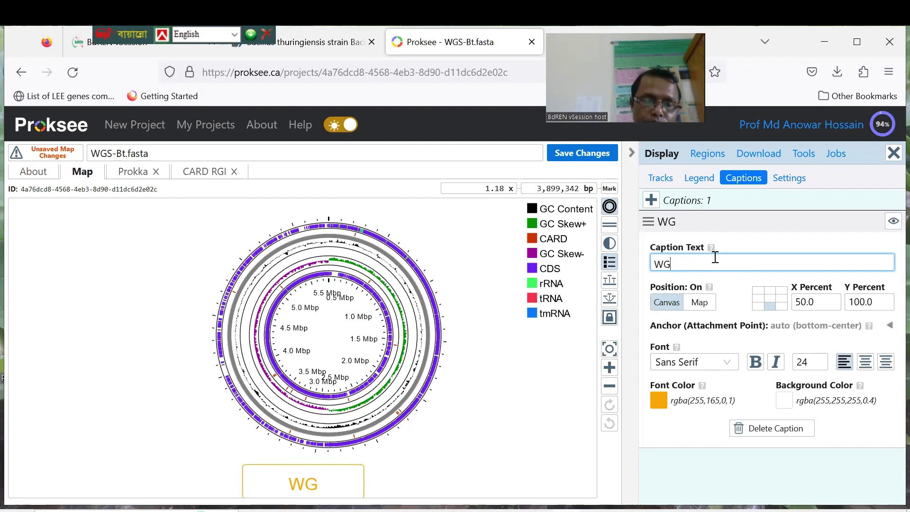
{"action": "type", "text": "S map"}
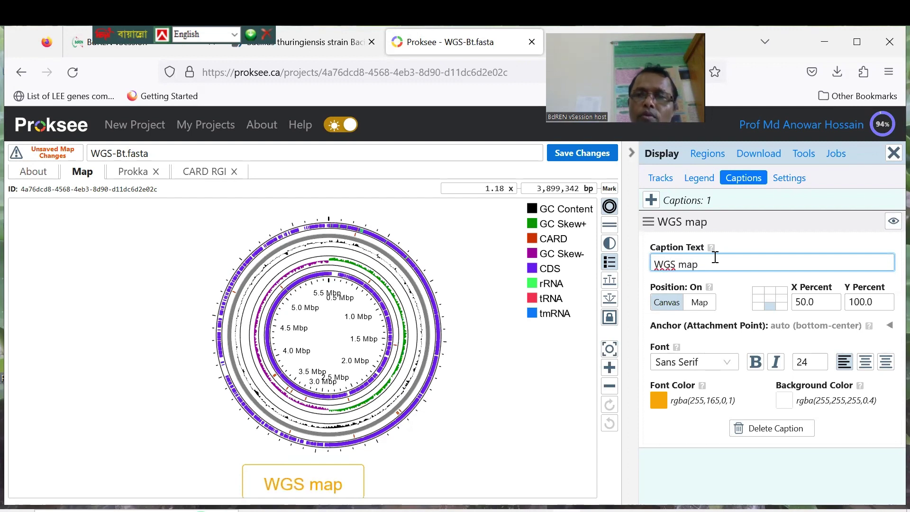
{"action": "type", "text": " of "}
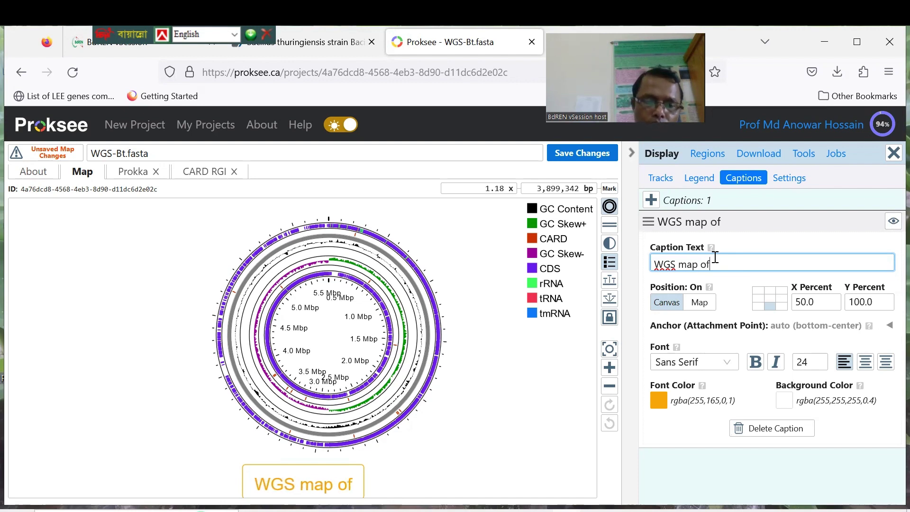
{"action": "type", "text": "BT"}
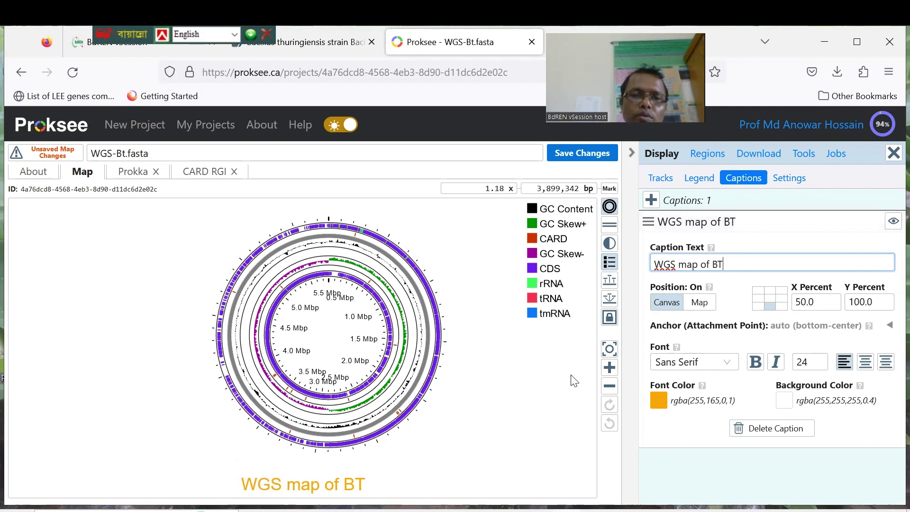
{"action": "left_click", "coordinate": [782, 308]}
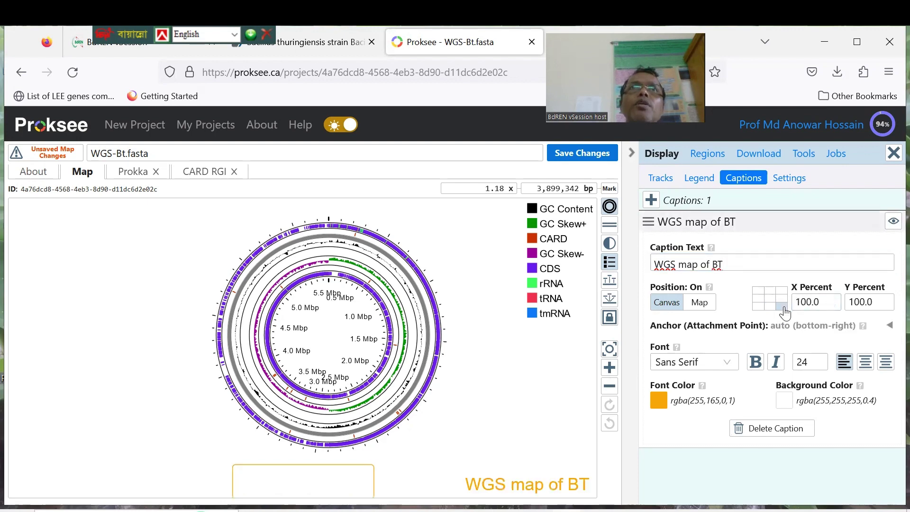
Download the map as a PNG image of 829 x 423 px and open the downloaded file to check it
{"action": "left_click", "coordinate": [804, 154]}
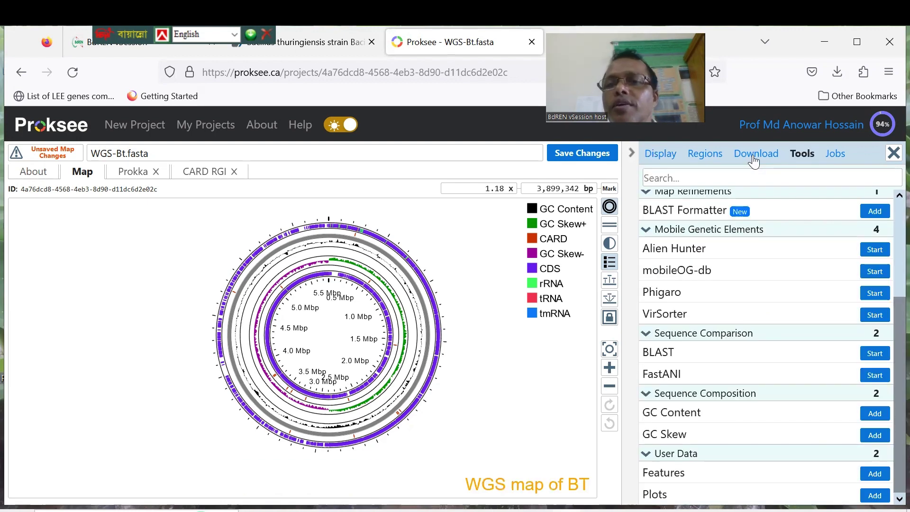
{"action": "left_click", "coordinate": [755, 153]}
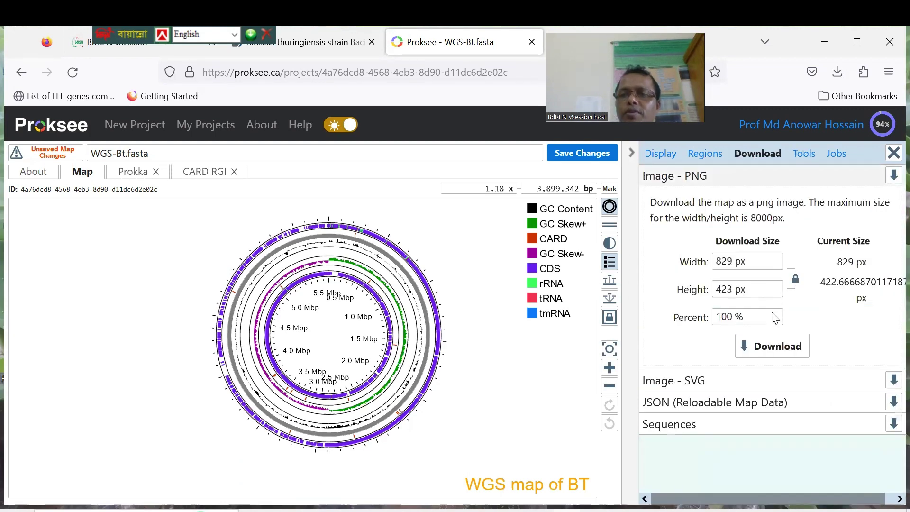
{"action": "left_click", "coordinate": [764, 353]}
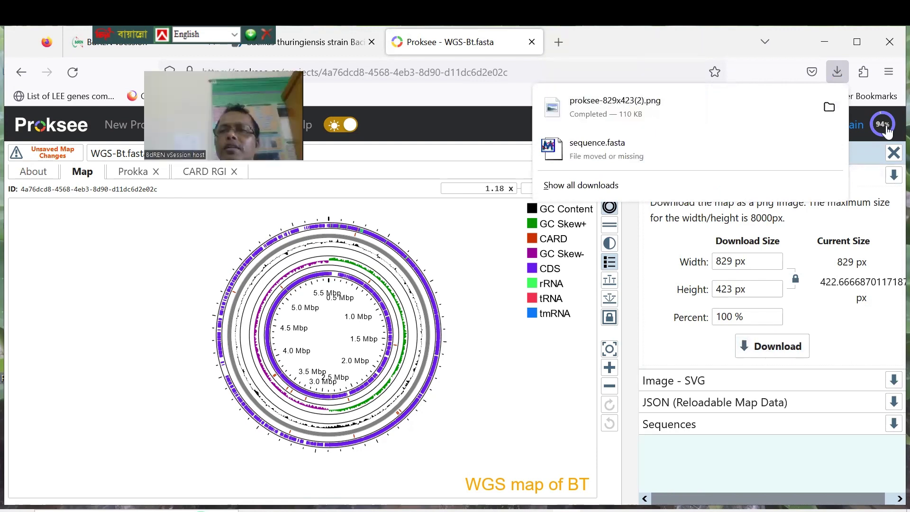
{"action": "left_click", "coordinate": [828, 107]}
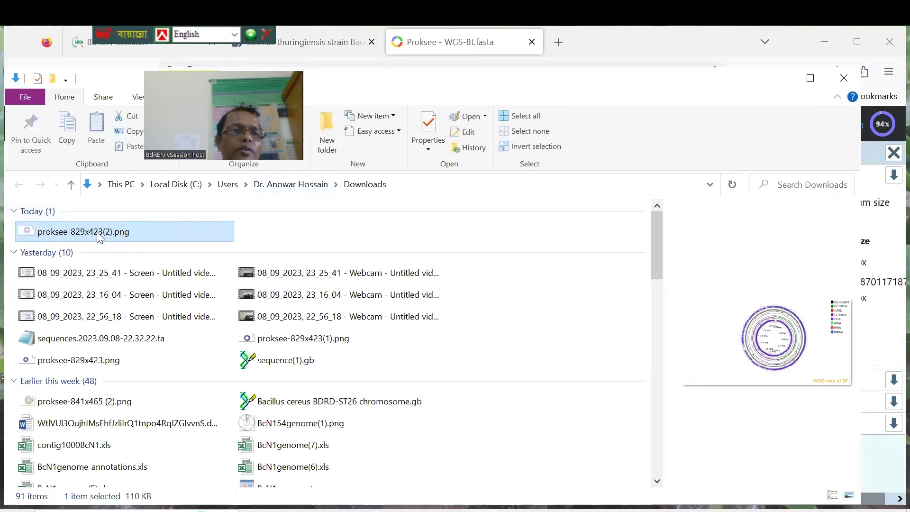
{"action": "double_click", "coordinate": [100, 232]}
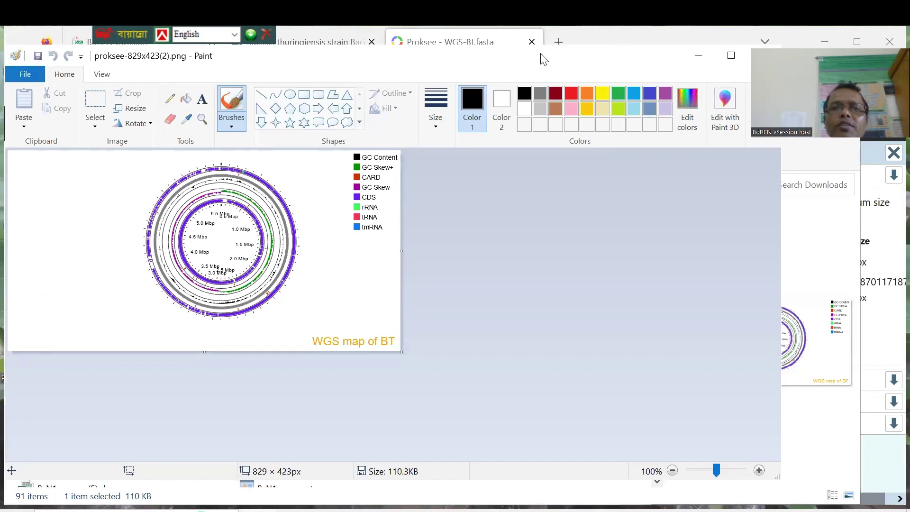
{"action": "left_click", "coordinate": [531, 43]}
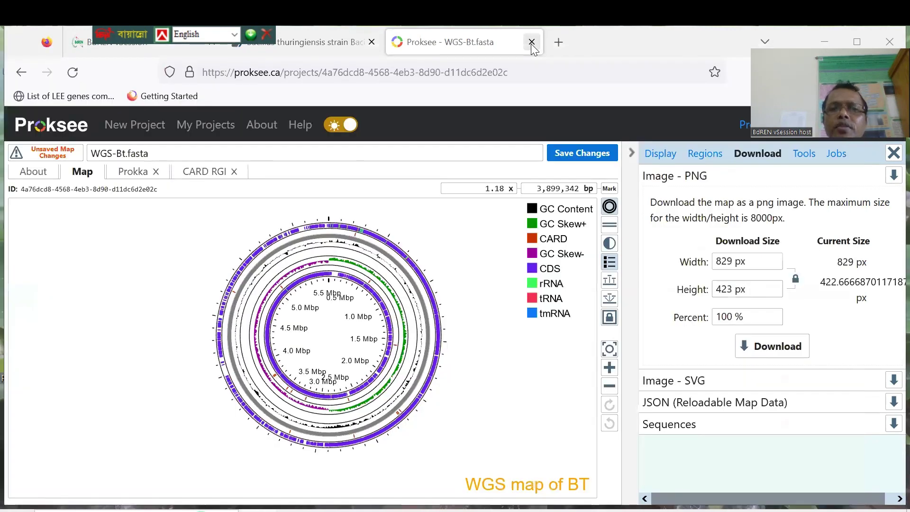
{"action": "left_click", "coordinate": [531, 42]}
{"action": "left_click", "coordinate": [543, 334]}
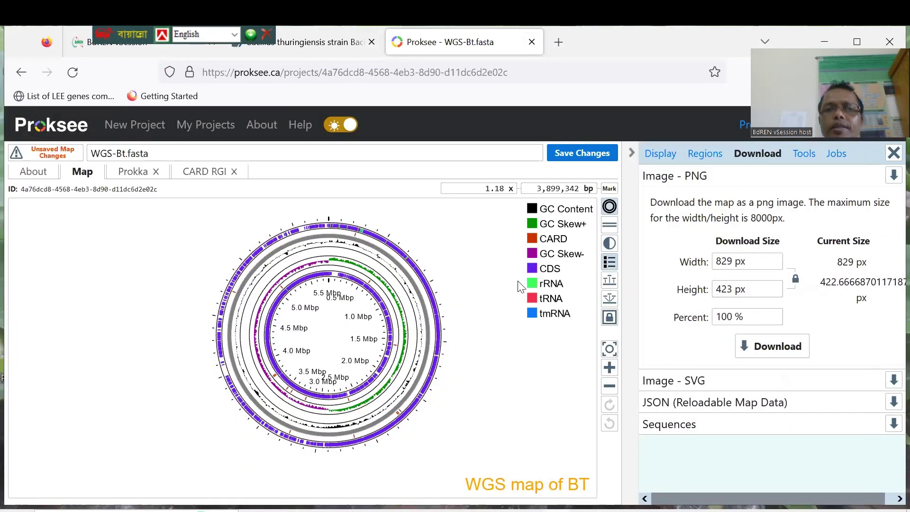
Filter the features by "tet", show the feature labels on the map, and mark tetB(P), tetA_1, tetA_2 and tetO as favorites
{"action": "left_click", "coordinate": [700, 157]}
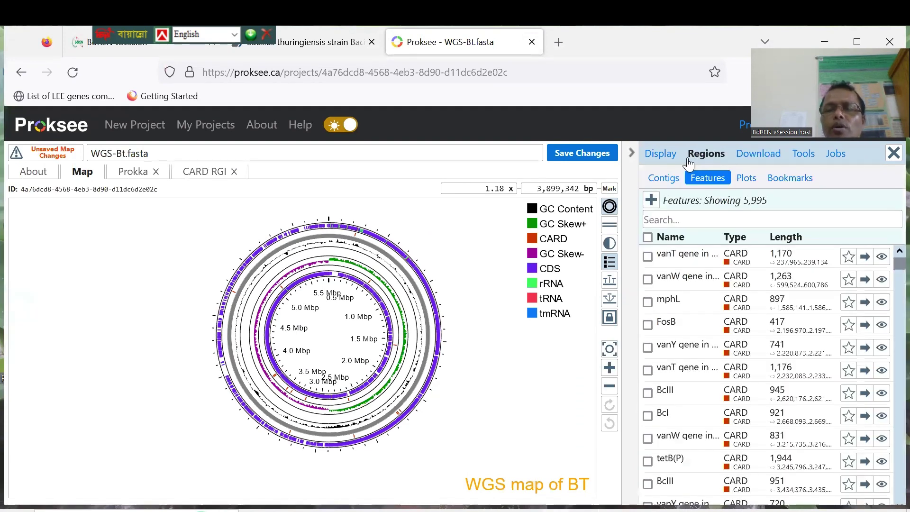
{"action": "left_click", "coordinate": [665, 219]}
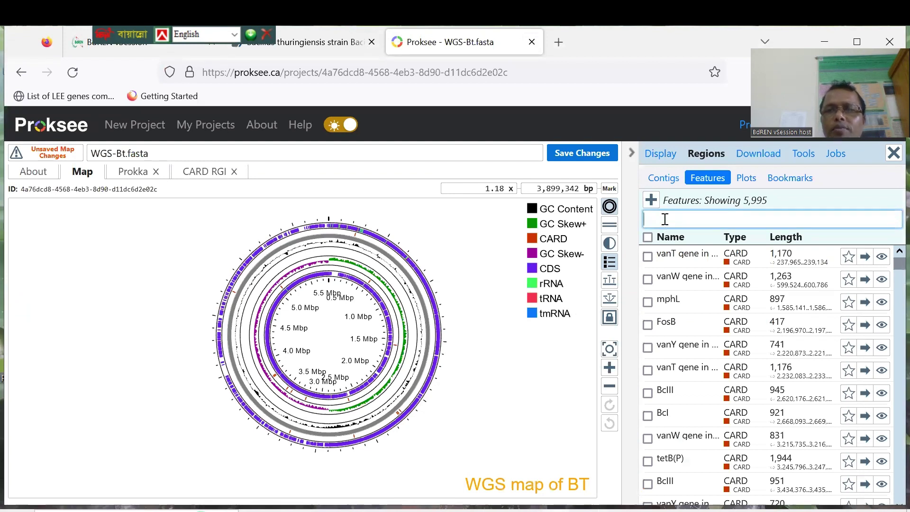
{"action": "type", "text": "tet"}
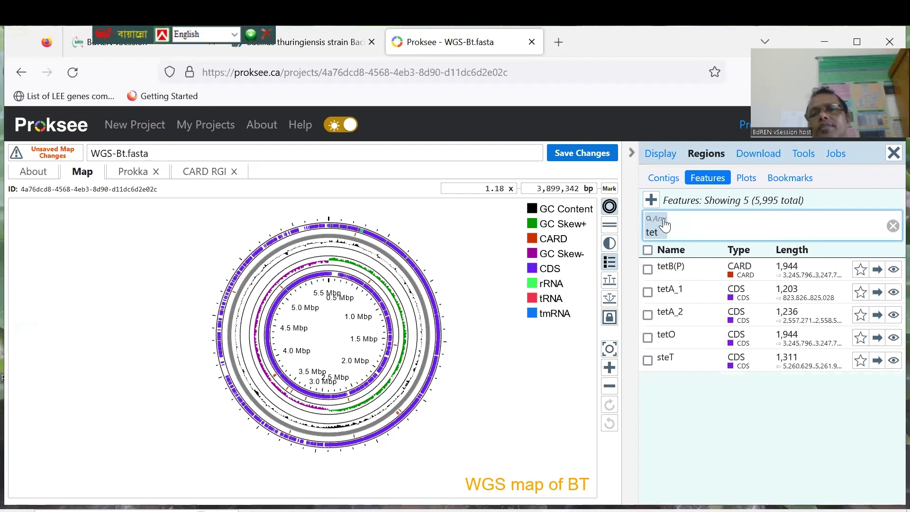
{"action": "left_click", "coordinate": [648, 271]}
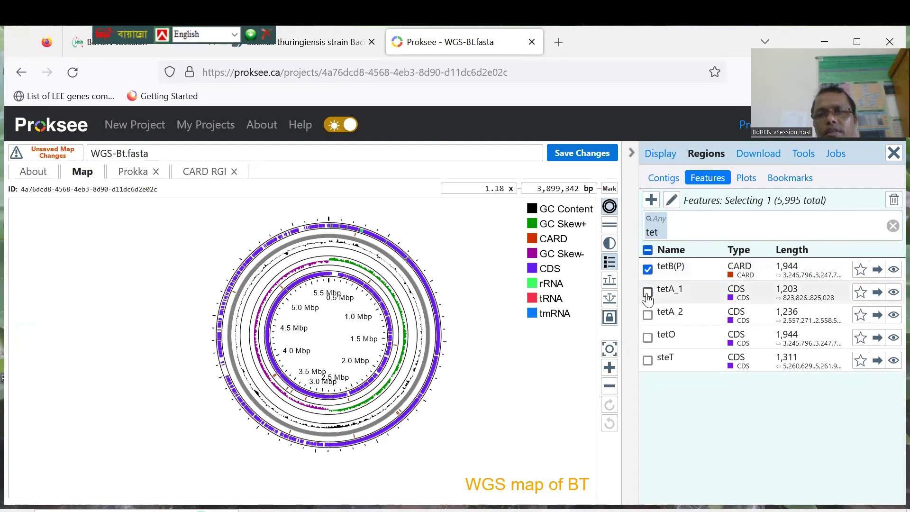
{"action": "left_click", "coordinate": [647, 292]}
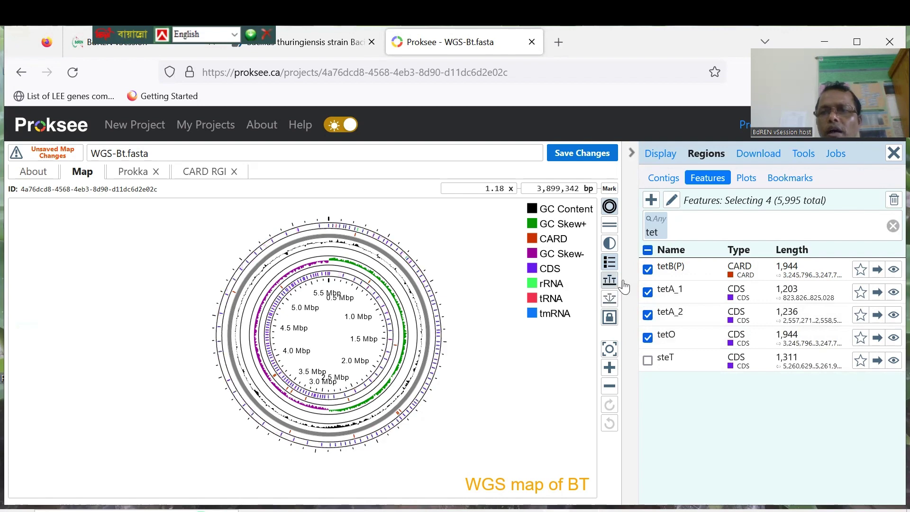
{"action": "left_click", "coordinate": [861, 270]}
{"action": "left_click", "coordinate": [860, 292]}
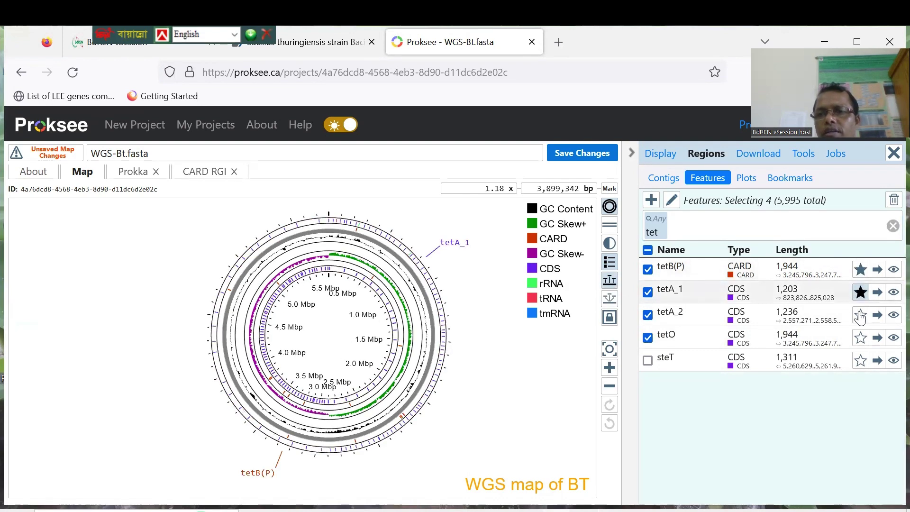
{"action": "left_click", "coordinate": [860, 316]}
{"action": "left_click", "coordinate": [861, 338]}
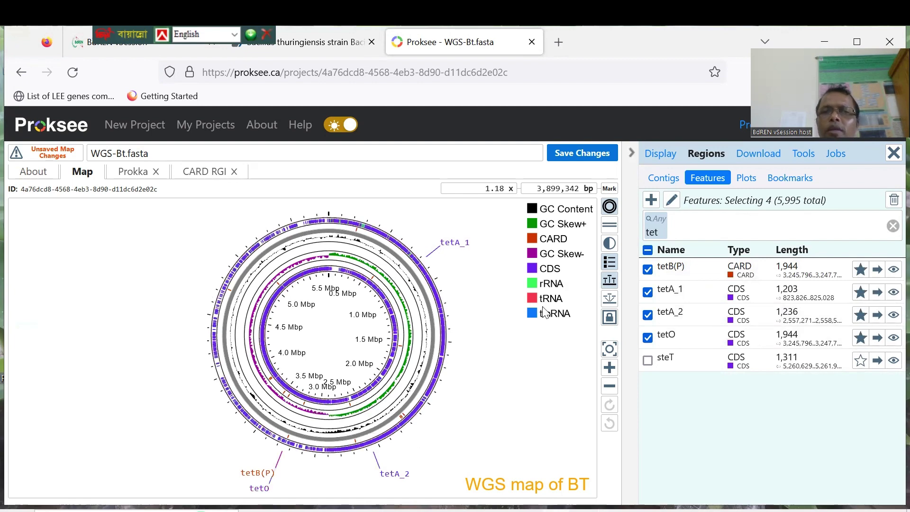
Filter the features by "gyr", then select gyrB and gyrA and mark both as favorites so they are labelled on the map
{"action": "left_click", "coordinate": [663, 227]}
{"action": "key", "text": "BackSpace"}
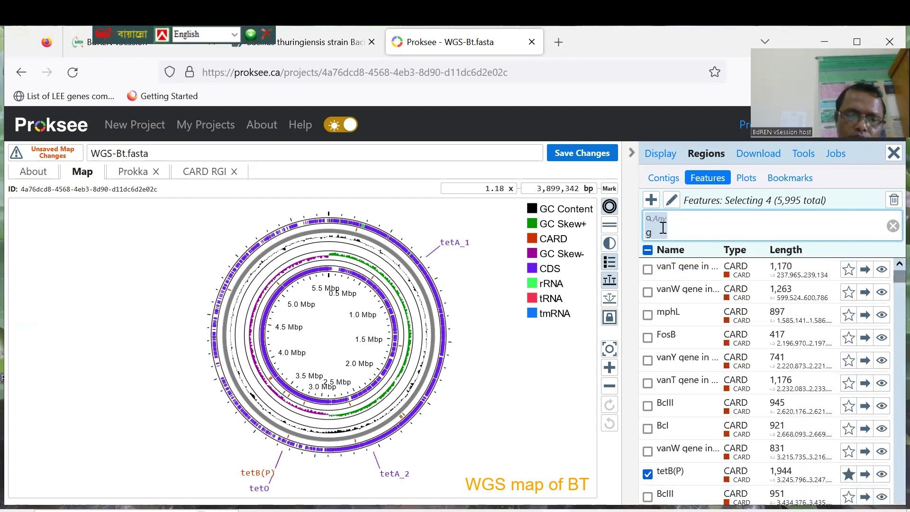
{"action": "type", "text": "gyr"}
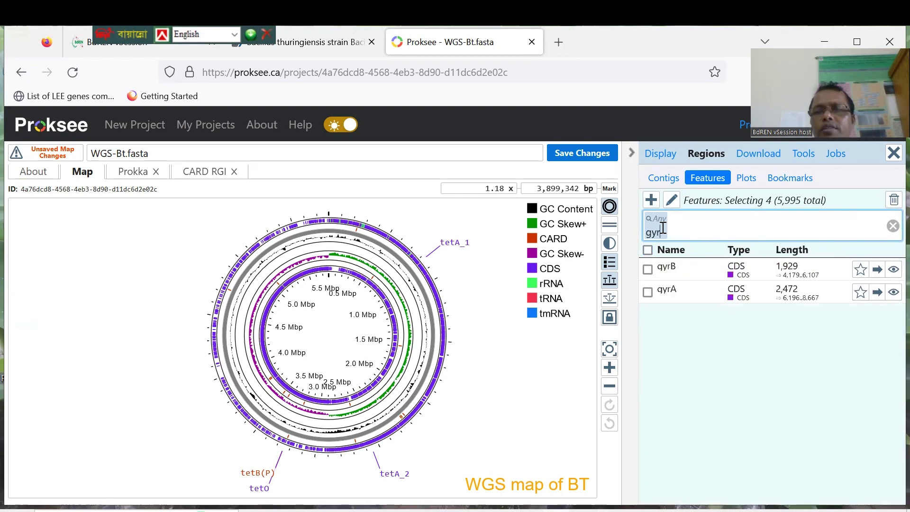
{"action": "left_click", "coordinate": [648, 271]}
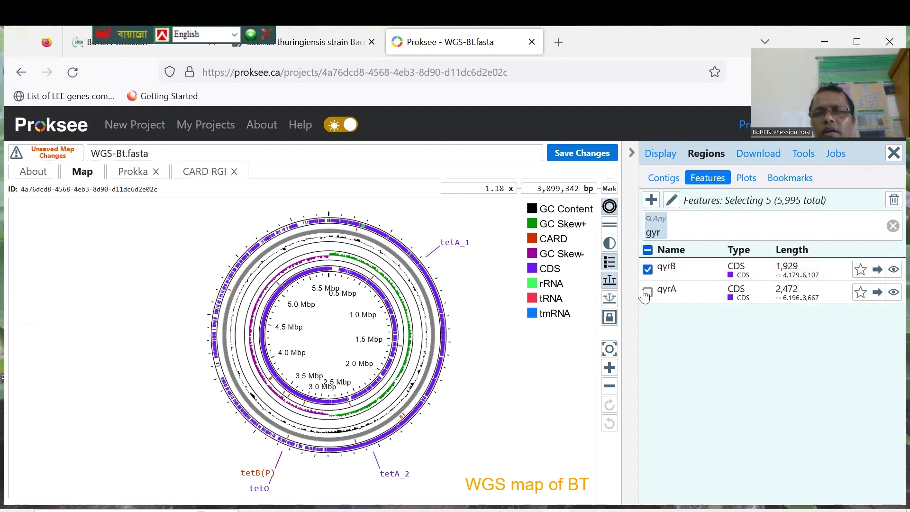
{"action": "left_click", "coordinate": [648, 293]}
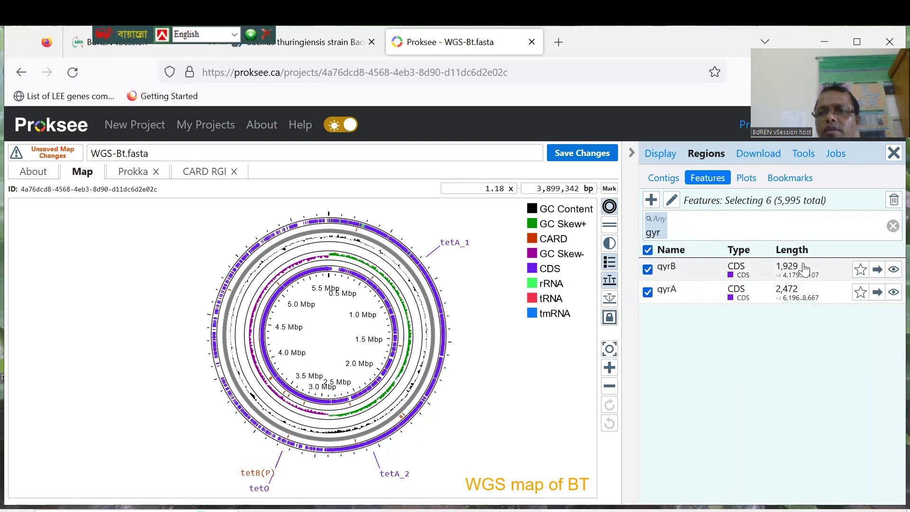
{"action": "left_click", "coordinate": [859, 270]}
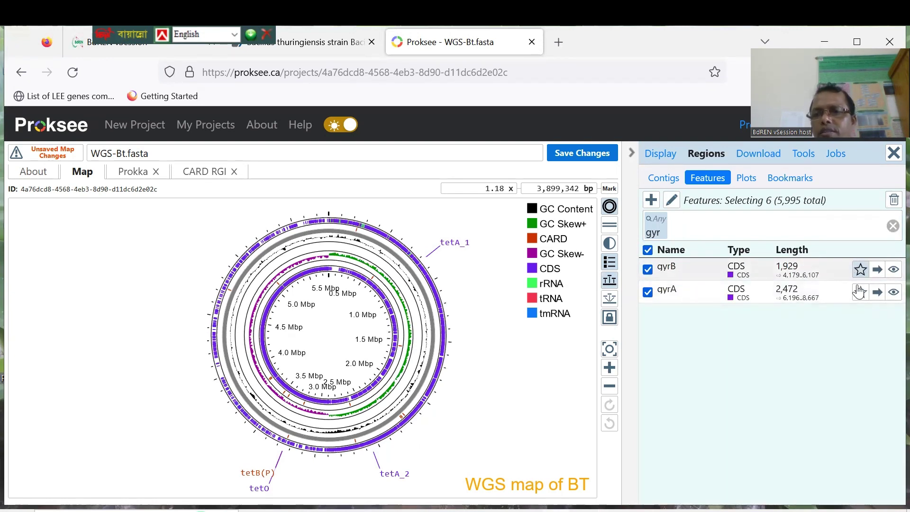
{"action": "left_click", "coordinate": [860, 292]}
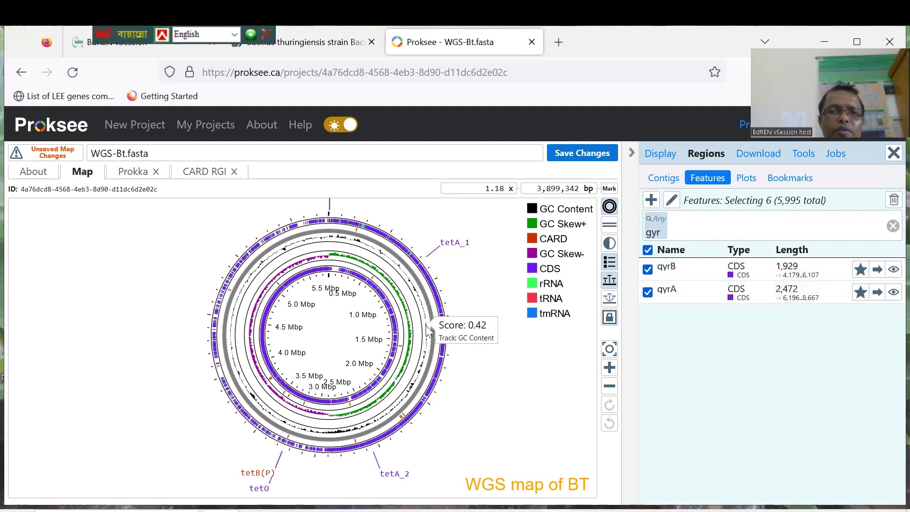
{"action": "scroll", "coordinate": [428, 331], "scroll_direction": "down", "scroll_amount": 3}
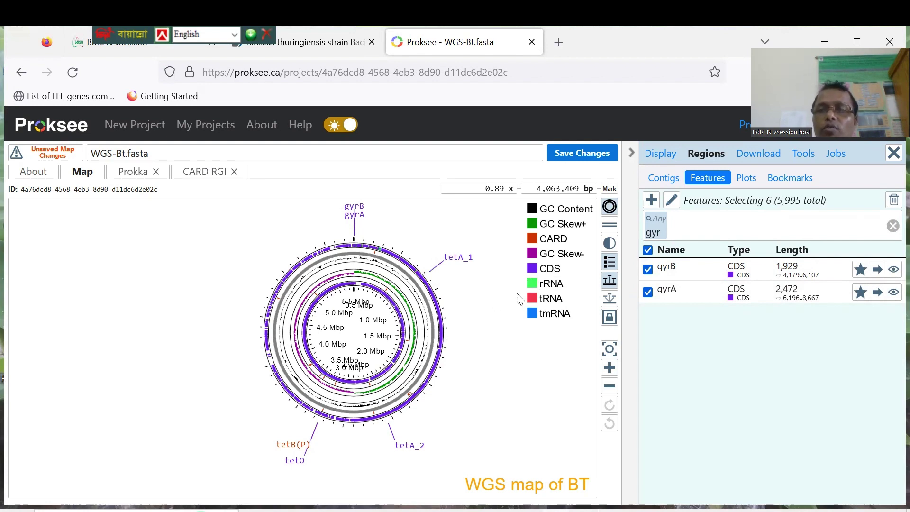
Filter the features by "ft", then select ftsH, ftsY, ftsZ and ftsA and mark all four as favorites
{"action": "left_click", "coordinate": [656, 237]}
{"action": "left_click", "coordinate": [657, 237]}
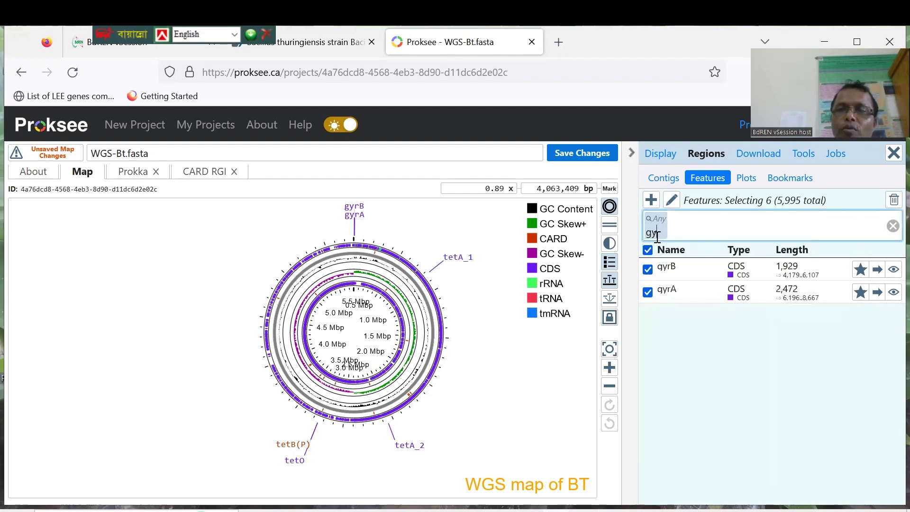
{"action": "type", "text": "f"}
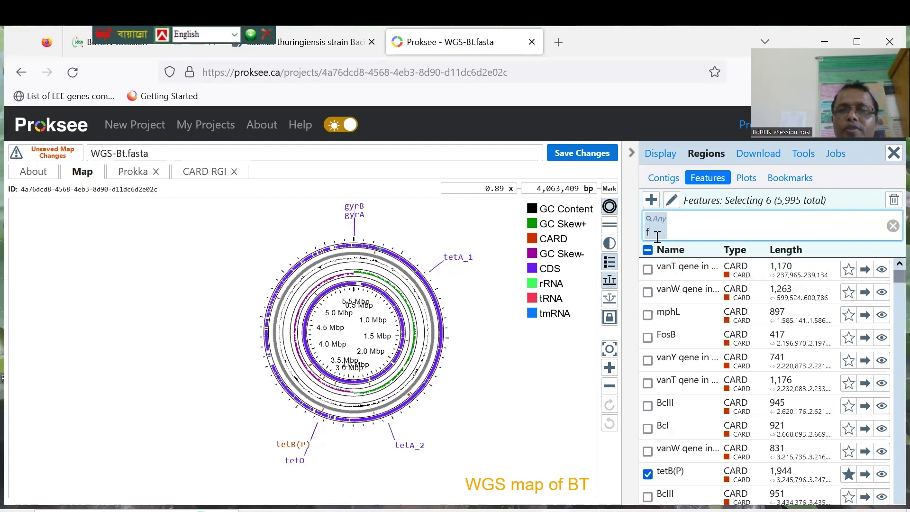
{"action": "type", "text": "t"}
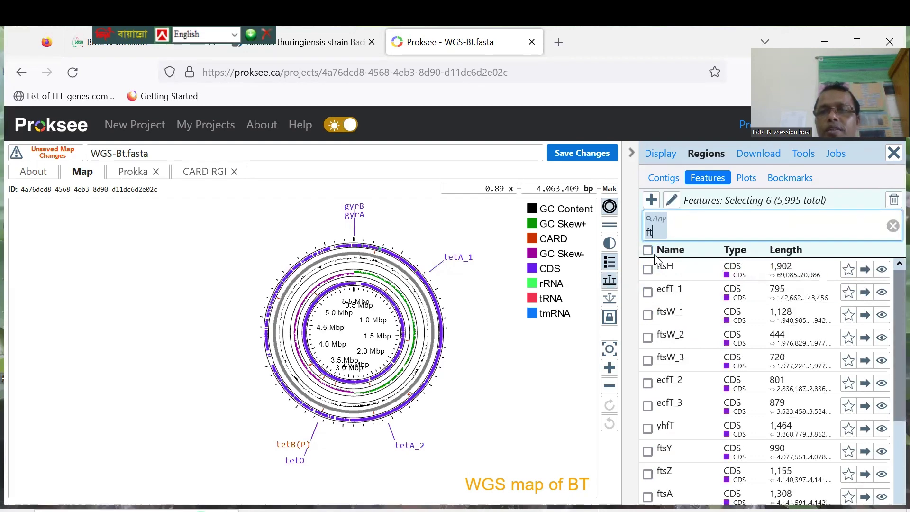
{"action": "left_click", "coordinate": [648, 270]}
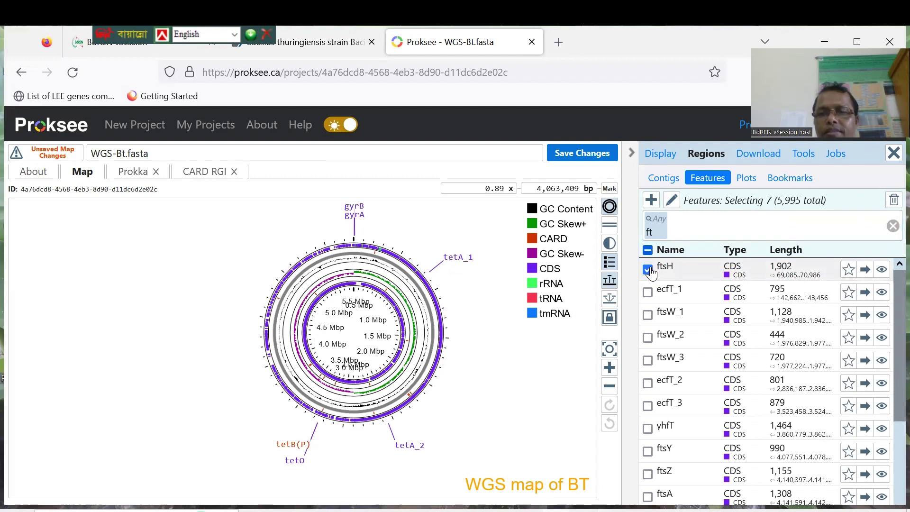
{"action": "left_click", "coordinate": [647, 452]}
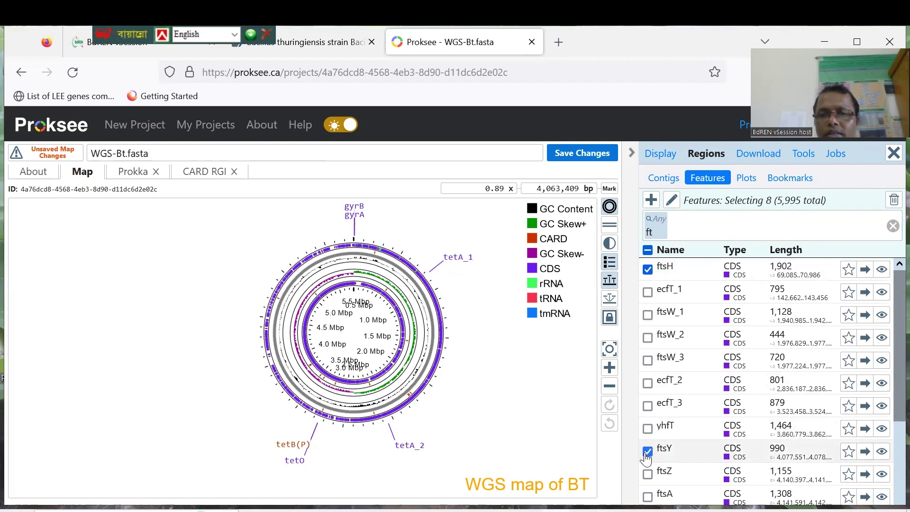
{"action": "left_click", "coordinate": [647, 496]}
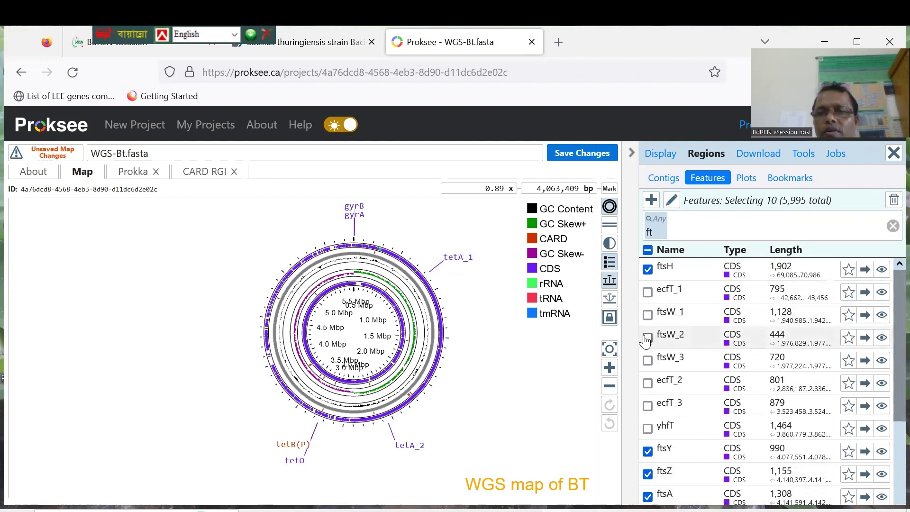
{"action": "left_click", "coordinate": [848, 269]}
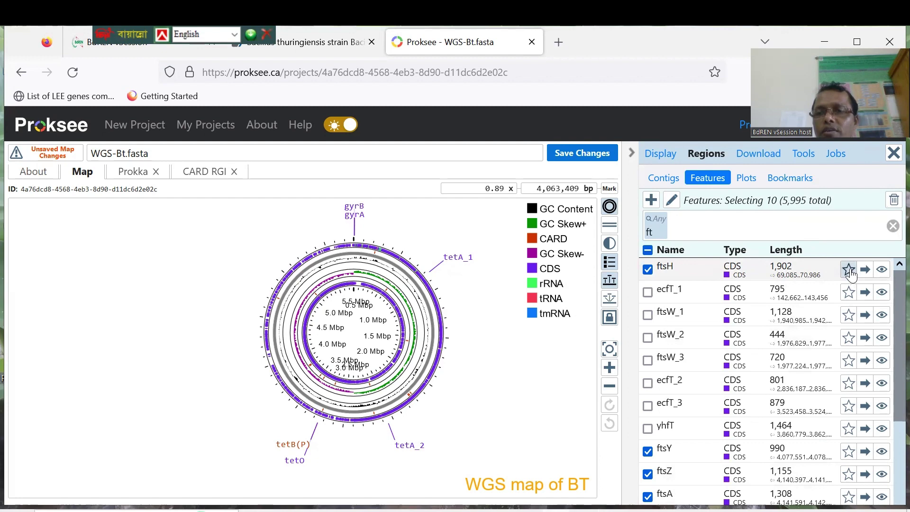
{"action": "left_click", "coordinate": [848, 451]}
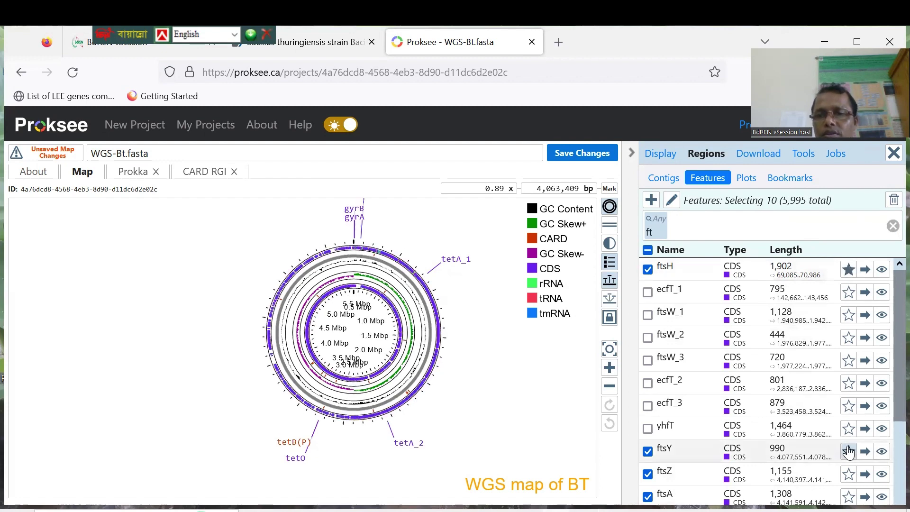
{"action": "left_click", "coordinate": [848, 474]}
{"action": "left_click", "coordinate": [848, 497]}
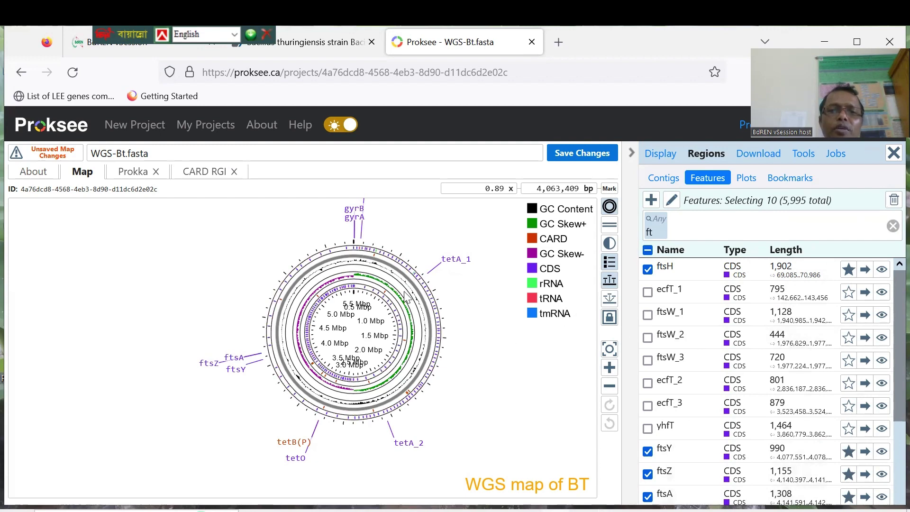
Reposition the circular map slightly right of the canvas centre and download it as a PNG image of 829 x 423 px
{"action": "left_click_drag", "start_coordinate": [346, 290], "coordinate": [283, 315]}
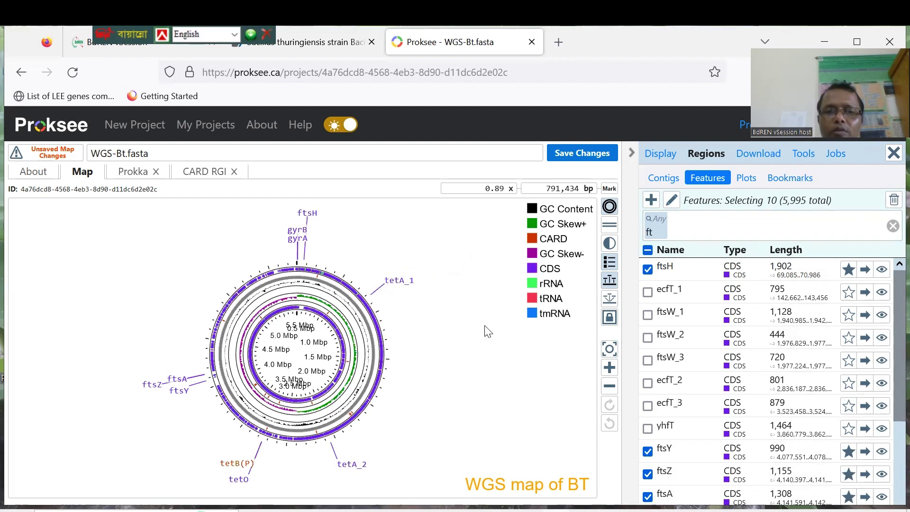
{"action": "left_click_drag", "start_coordinate": [498, 411], "coordinate": [329, 358]}
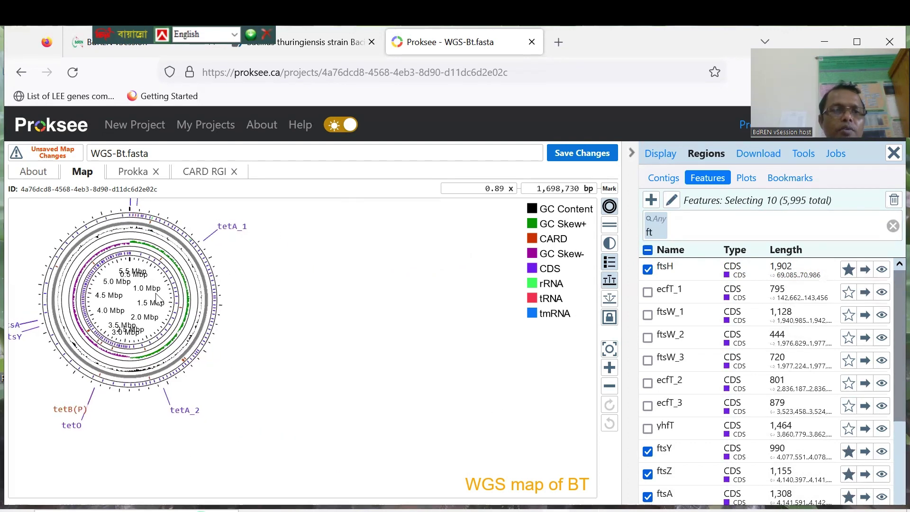
{"action": "left_click_drag", "start_coordinate": [165, 301], "coordinate": [410, 338]}
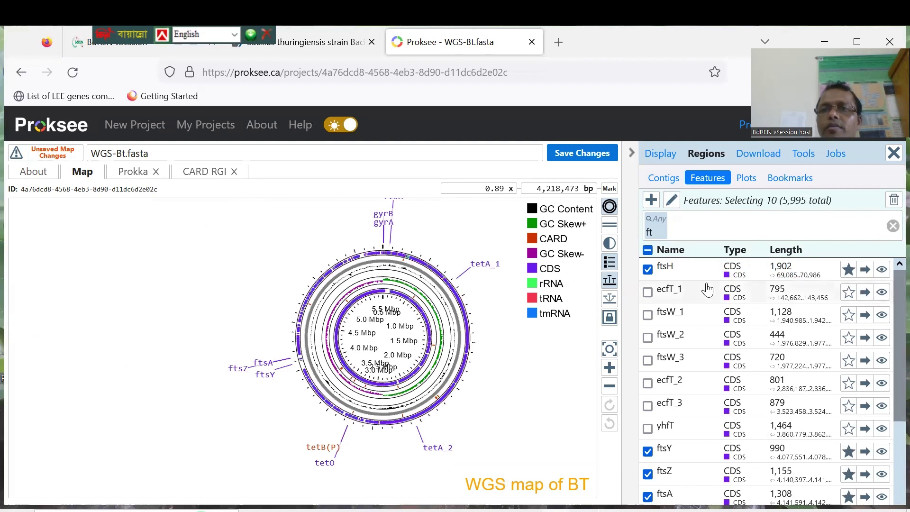
{"action": "left_click", "coordinate": [776, 188]}
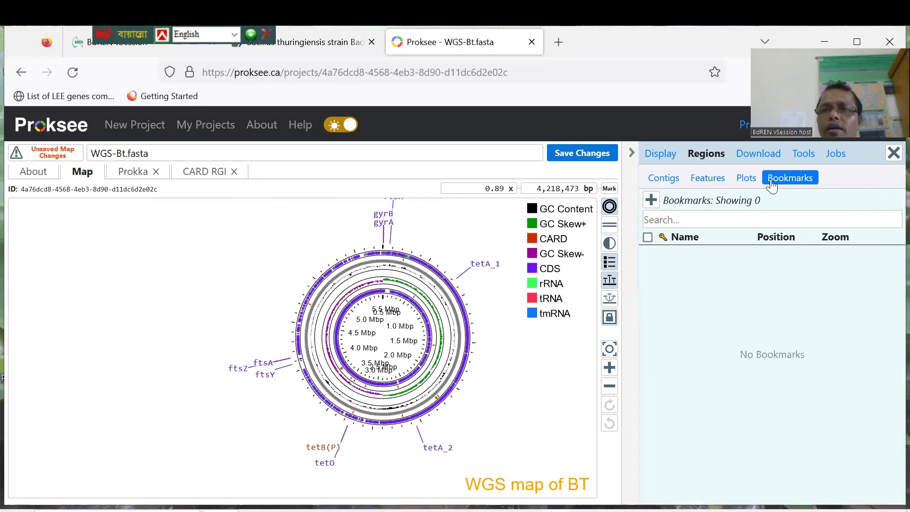
{"action": "left_click", "coordinate": [760, 156]}
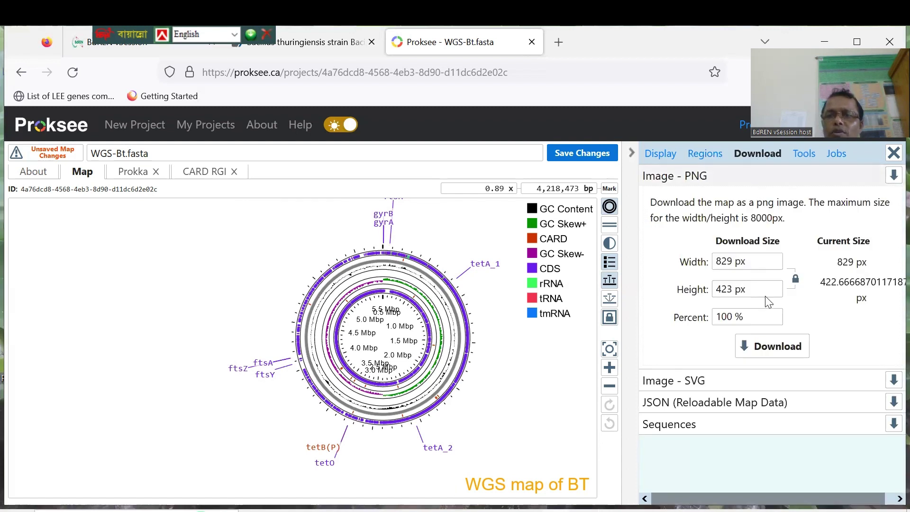
{"action": "left_click", "coordinate": [773, 350]}
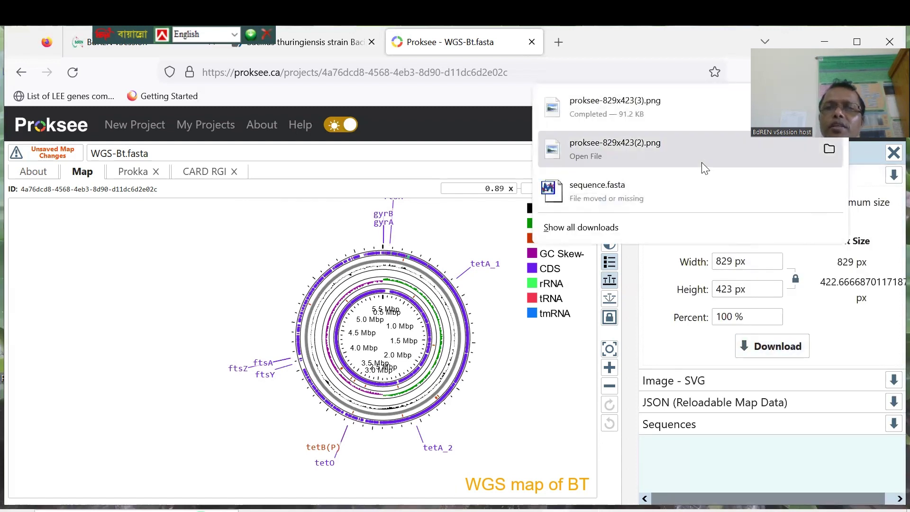
Open proksee-829x423(3).png from the Downloads folder in Photos and enlarge it to examine the gene labels
{"action": "left_click", "coordinate": [648, 101]}
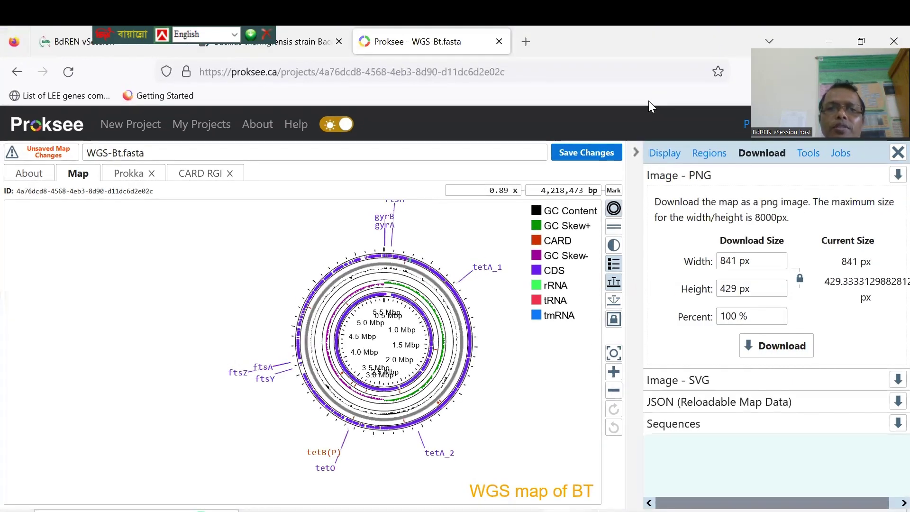
{"action": "key", "text": "super+d"}
{"action": "key", "text": "super+e"}
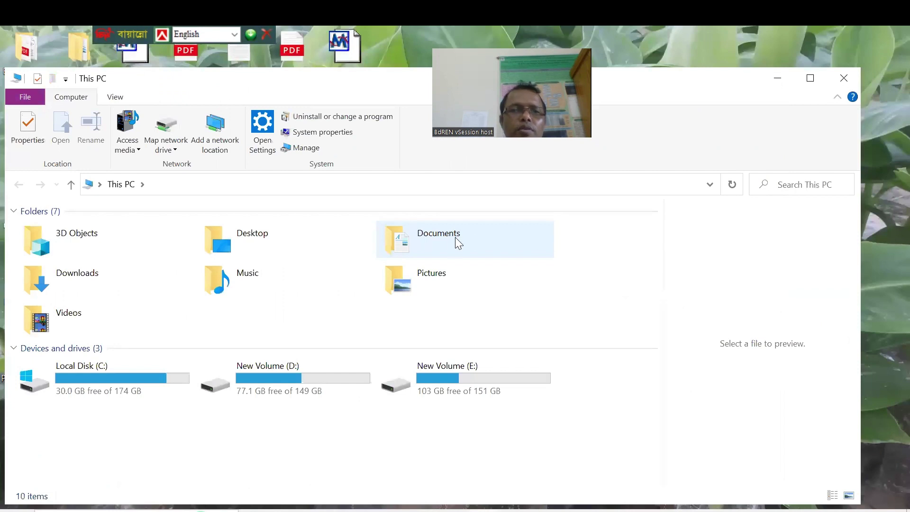
{"action": "double_click", "coordinate": [106, 276]}
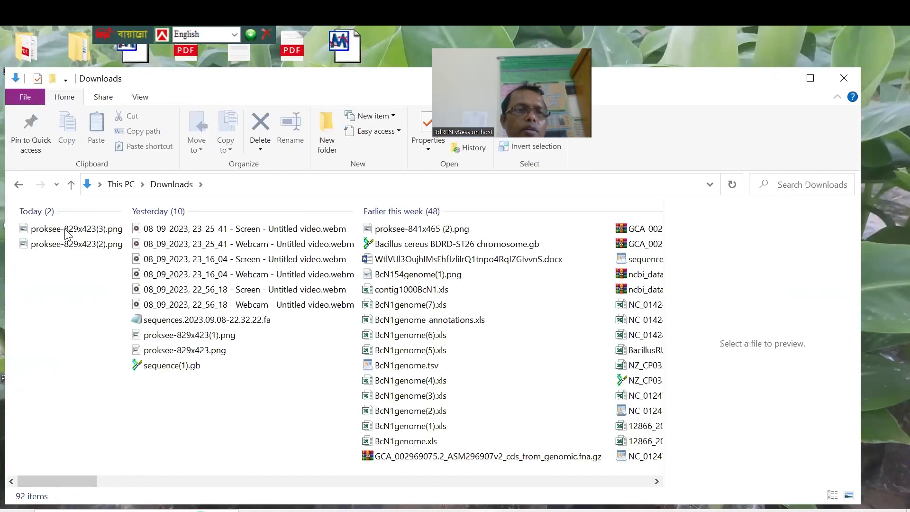
{"action": "left_click", "coordinate": [64, 229]}
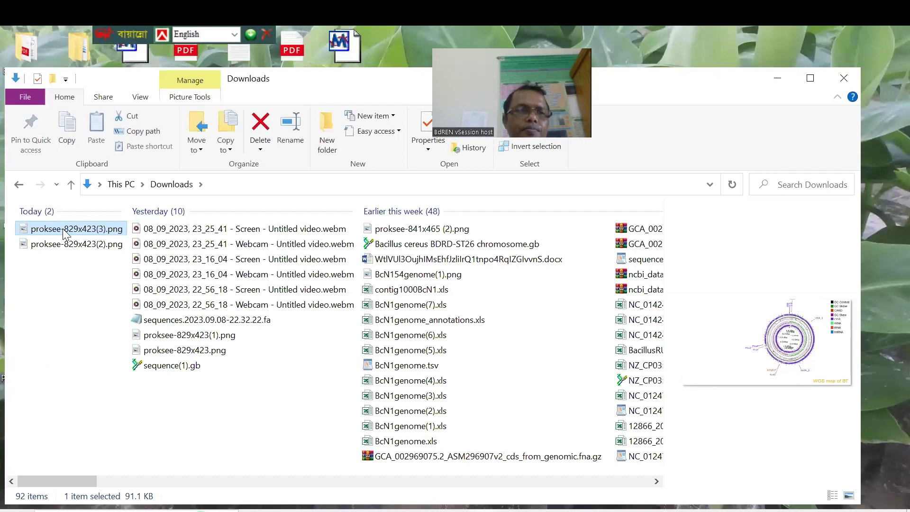
{"action": "right_click", "coordinate": [62, 228]}
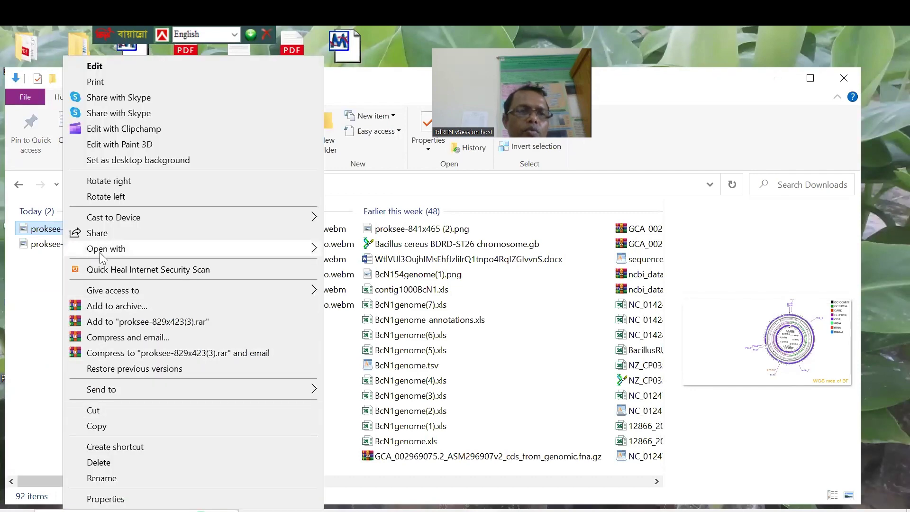
{"action": "mouse_move", "coordinate": [99, 250]}
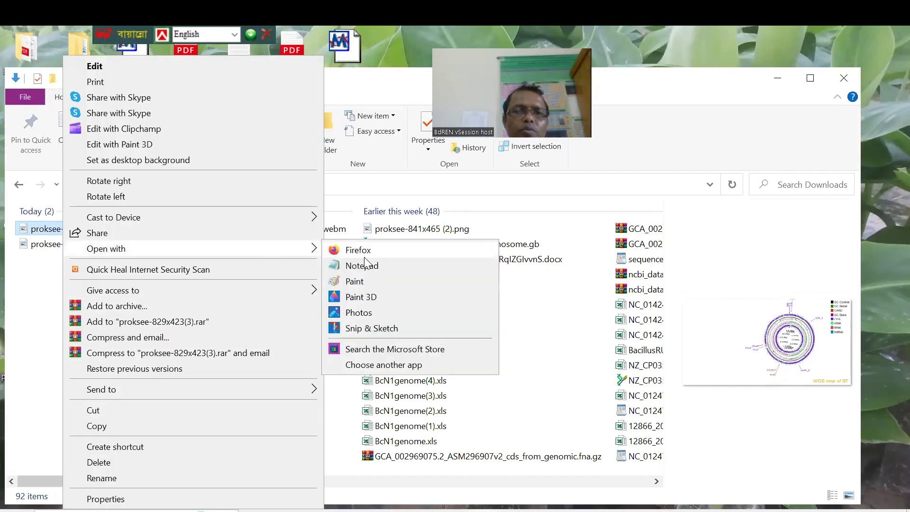
{"action": "left_click", "coordinate": [356, 314]}
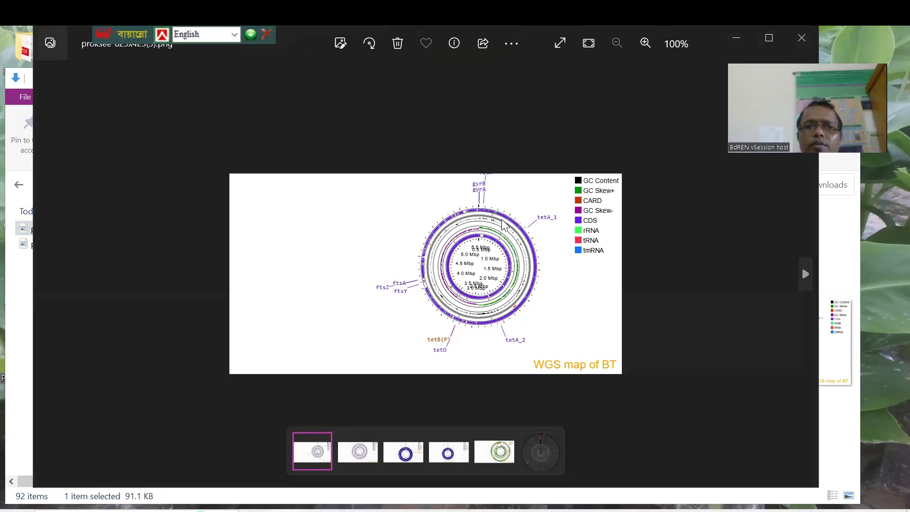
{"action": "scroll", "coordinate": [504, 223], "scroll_direction": "up", "scroll_amount": 5}
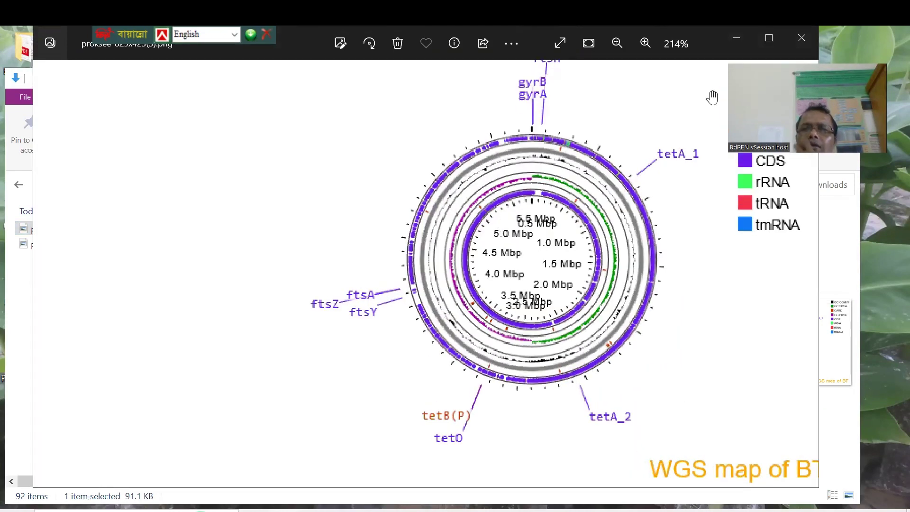